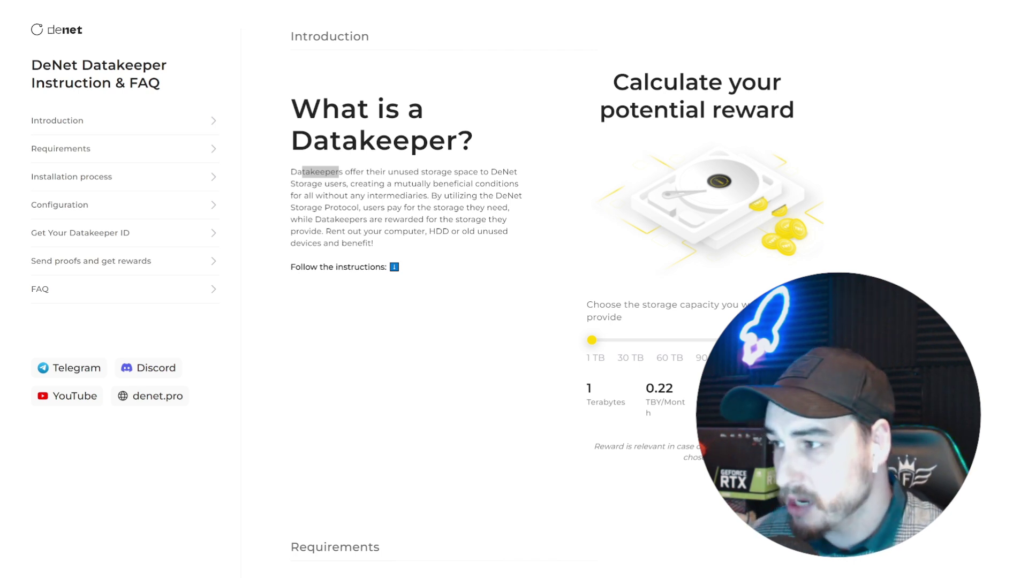
Drag the reward calculator slider down to 78 TB for 17.29 TBY, $518 monthly, $6224 yearly.
scroll(787, 127, "down", 3)
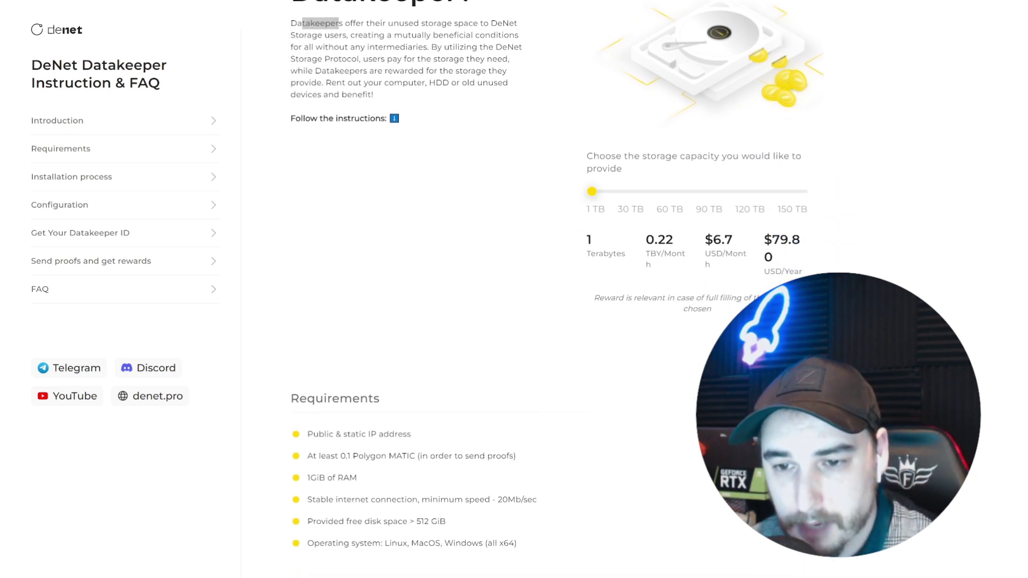
left_click_drag(594, 195, 596, 197)
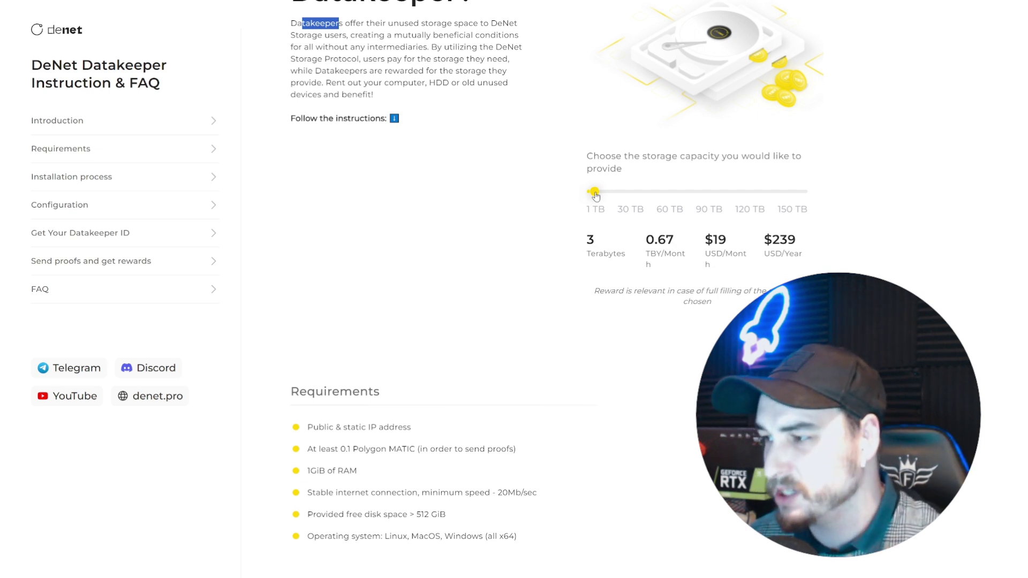
left_click_drag(596, 197, 592, 197)
scroll(597, 155, "down", 2)
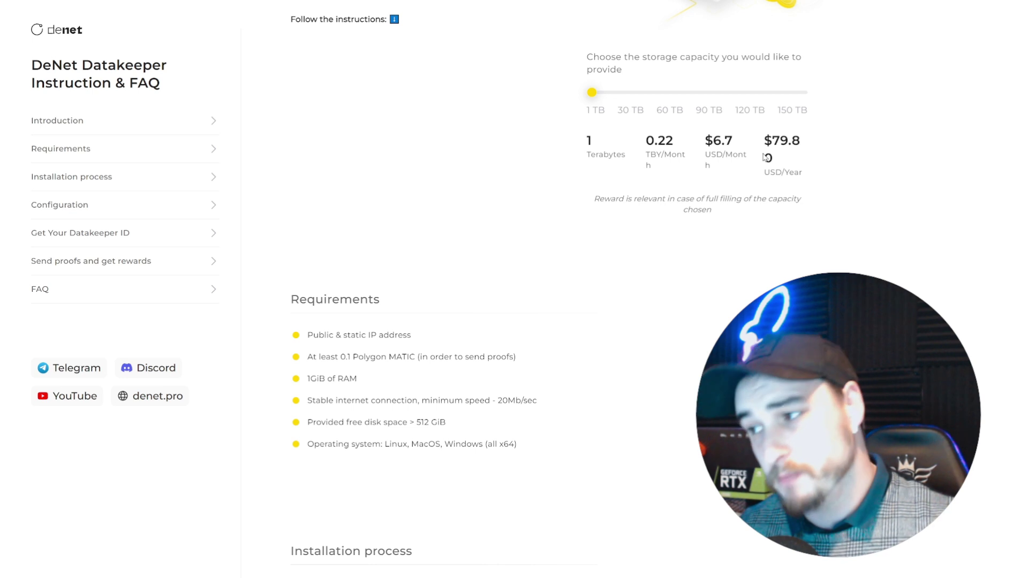
left_click_drag(592, 94, 708, 101)
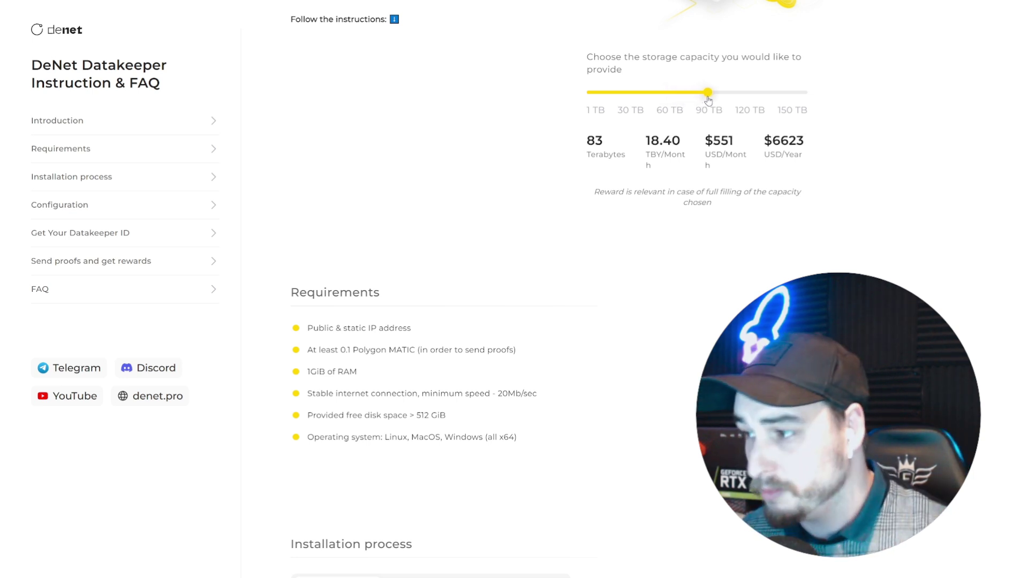
left_click_drag(708, 102, 707, 101)
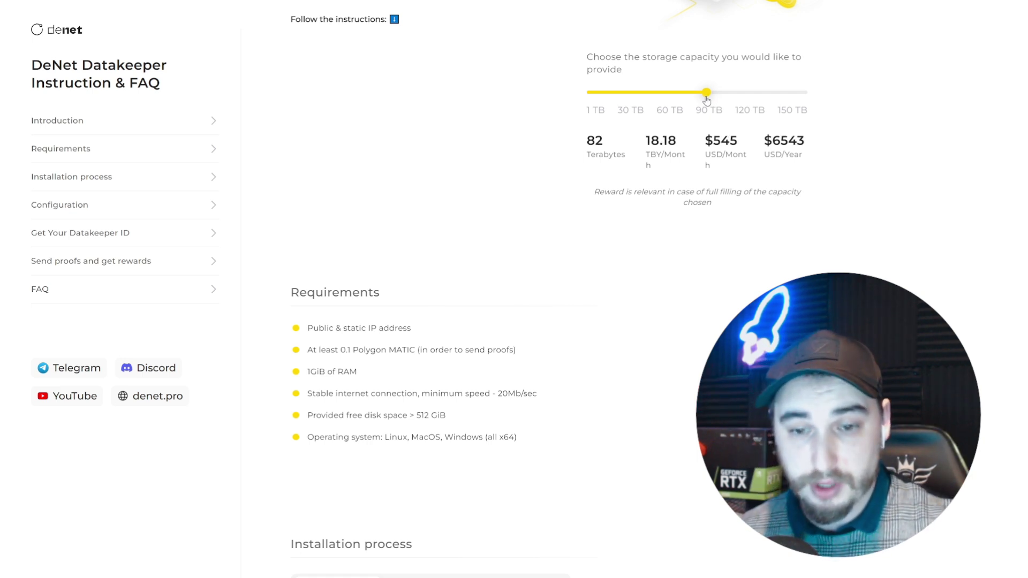
left_click_drag(707, 101, 705, 101)
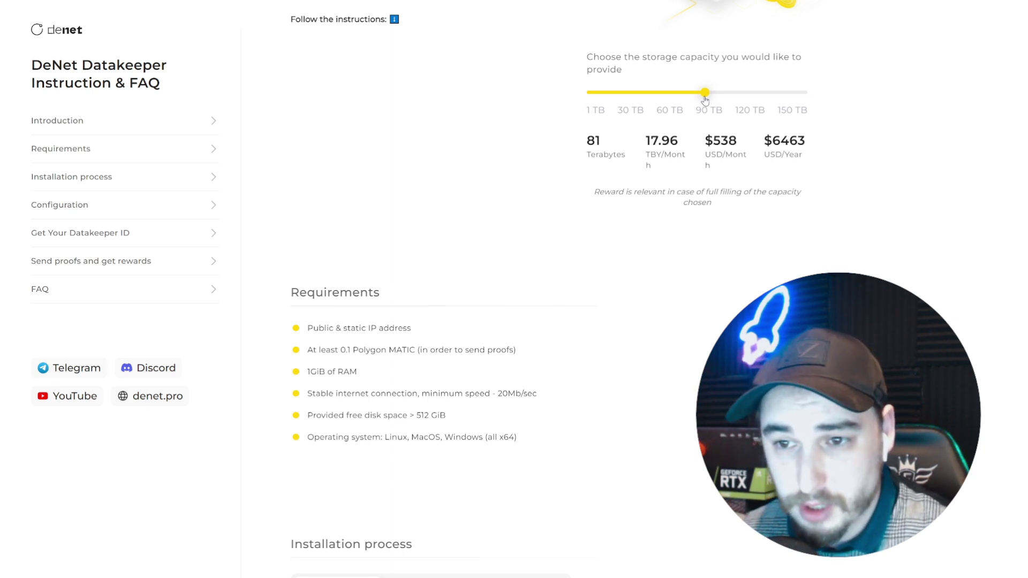
left_click_drag(705, 100, 701, 100)
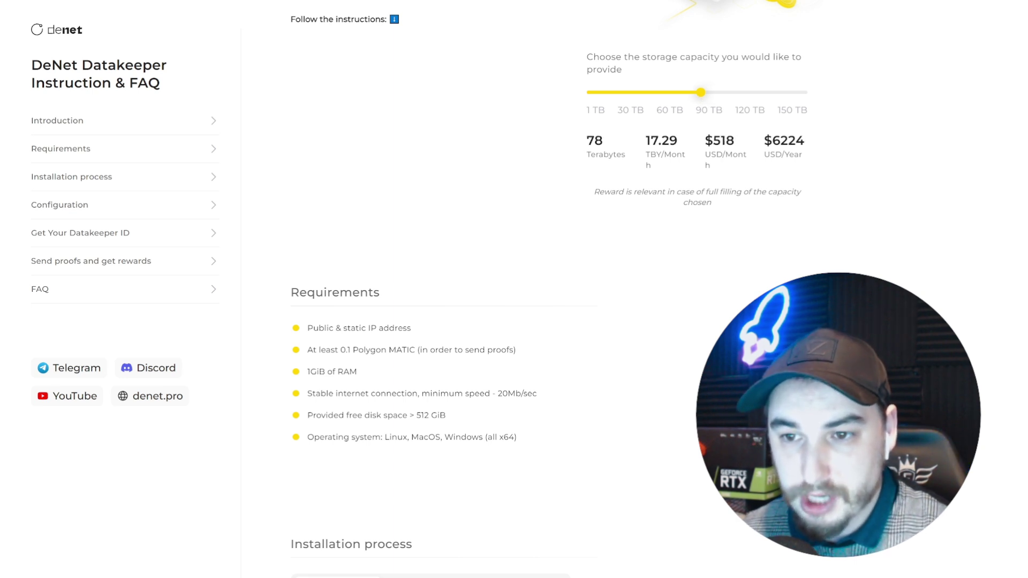
left_click_drag(704, 140, 811, 146)
left_click(811, 146)
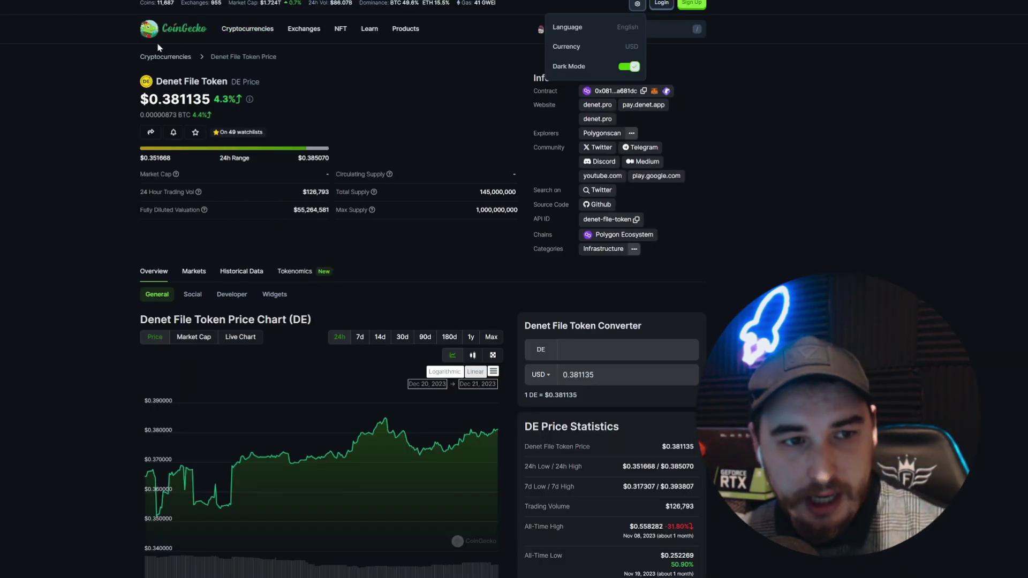
Scroll to the DE price chart and switch it to the 1y range.
scroll(112, 78, "down", 1)
scroll(111, 78, "down", 1)
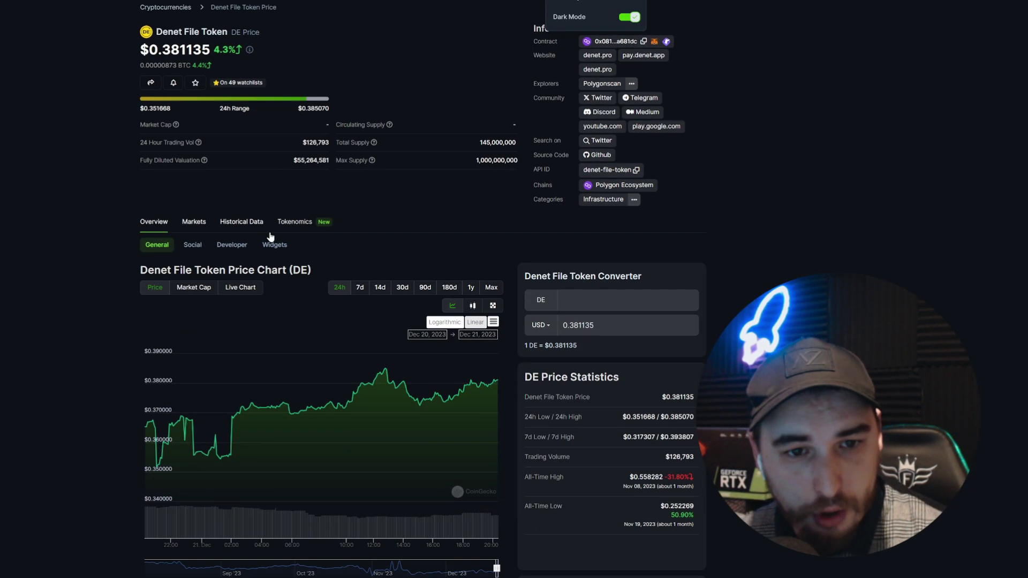
left_click_drag(156, 32, 217, 32)
scroll(276, 176, "down", 3)
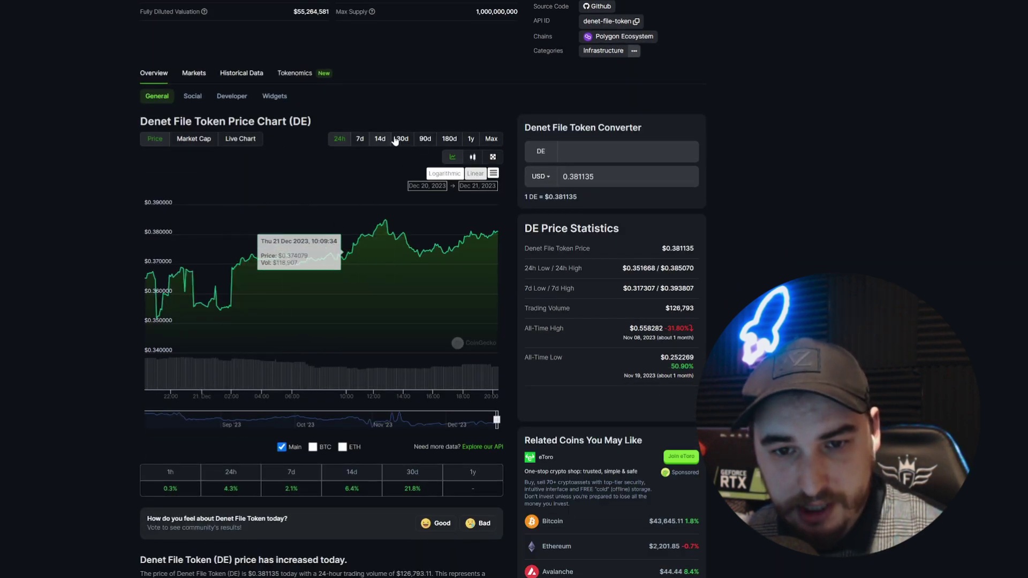
left_click(469, 140)
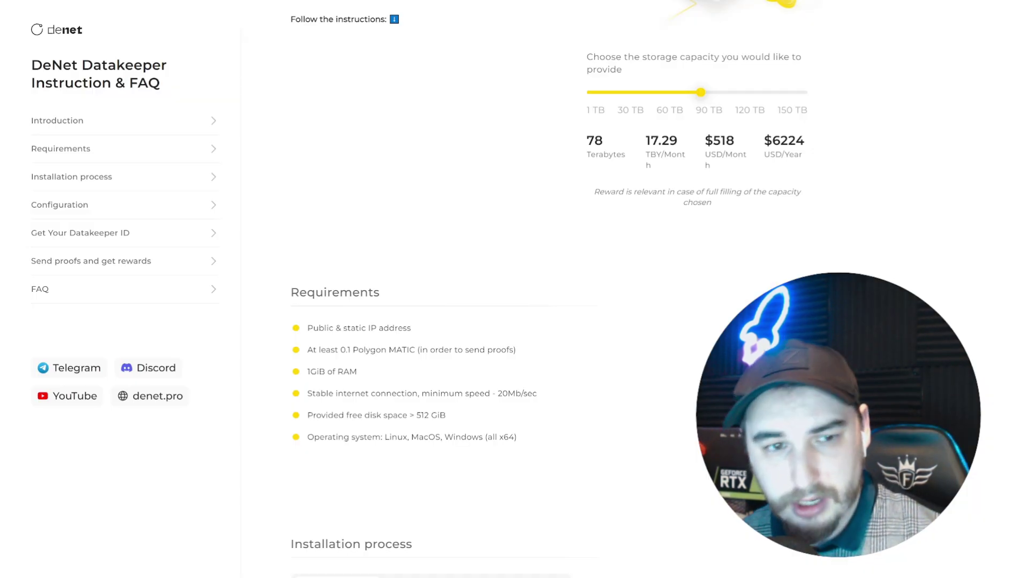
Highlight the 0.1 Polygon MATIC, RAM and stable internet connection requirements.
scroll(401, 196, "up", 2)
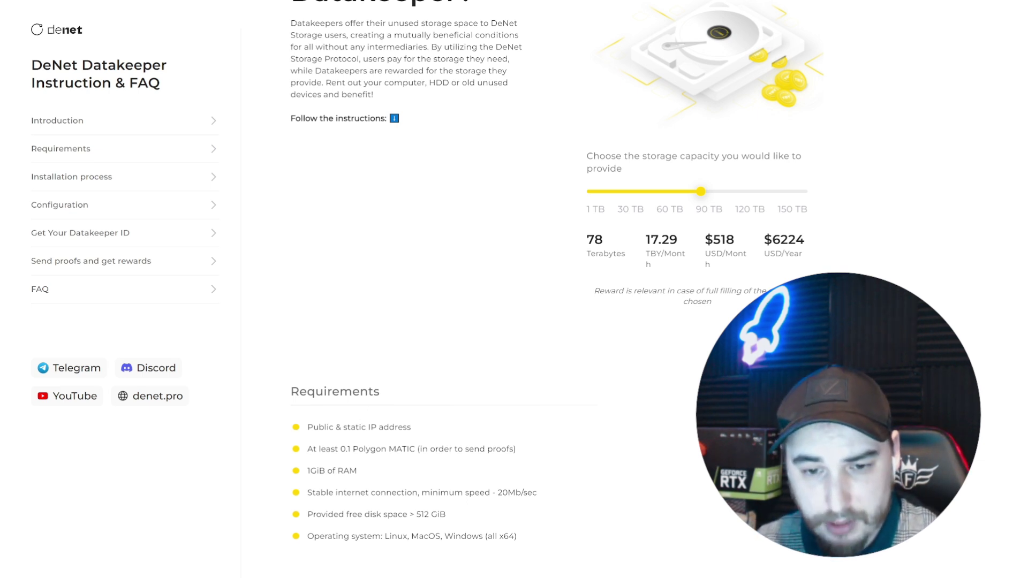
left_click_drag(308, 449, 532, 452)
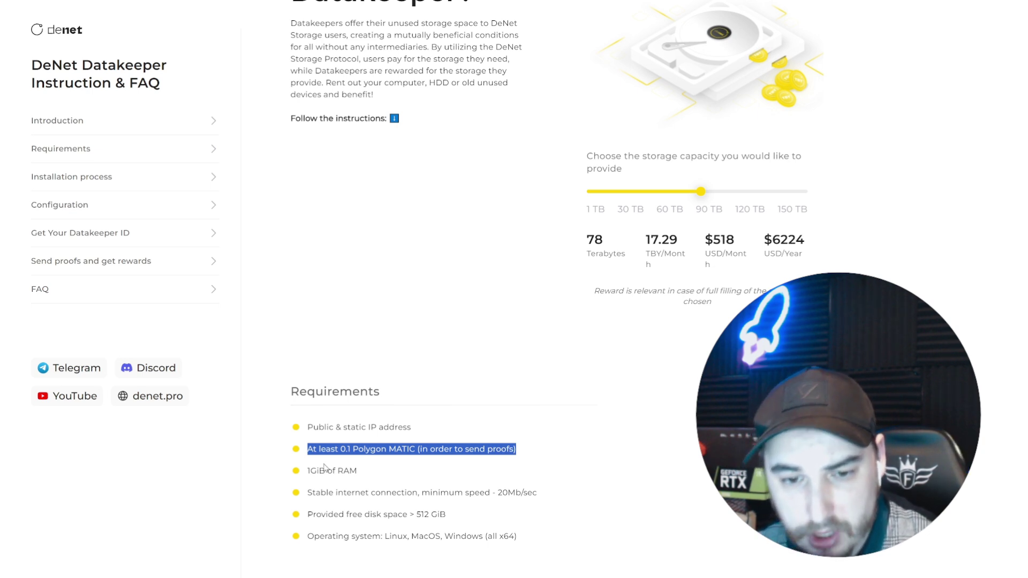
left_click_drag(308, 471, 369, 476)
left_click_drag(307, 492, 413, 492)
left_click(497, 489)
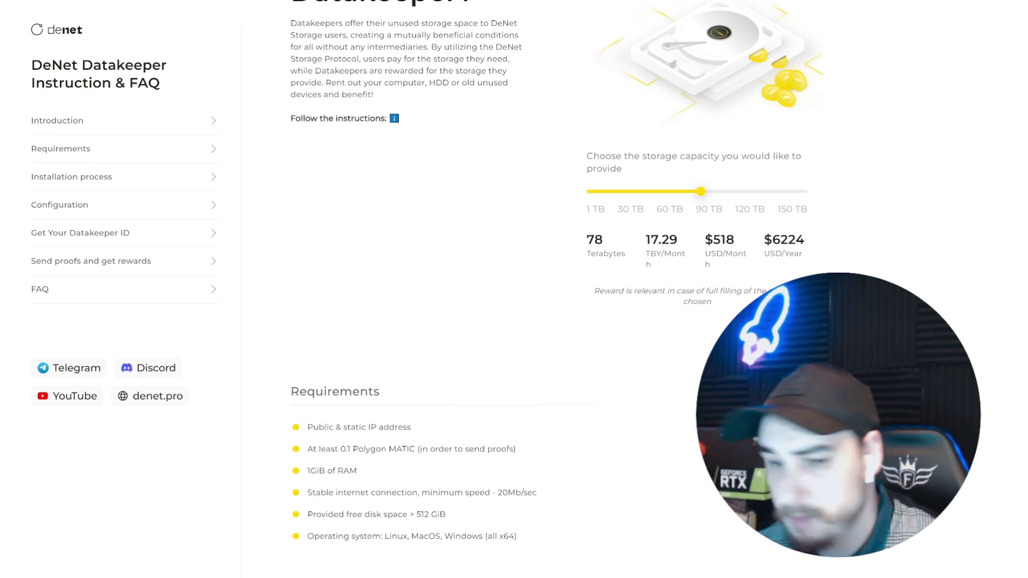
Highlight the free disk space and supported operating systems, then scroll to Installation process.
left_click_drag(307, 514, 424, 515)
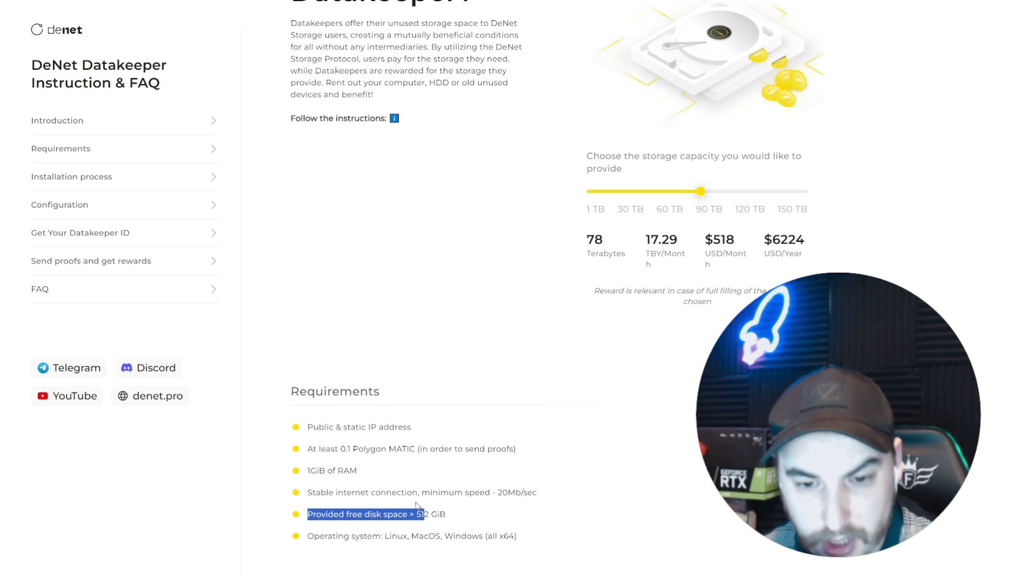
left_click_drag(411, 536, 509, 536)
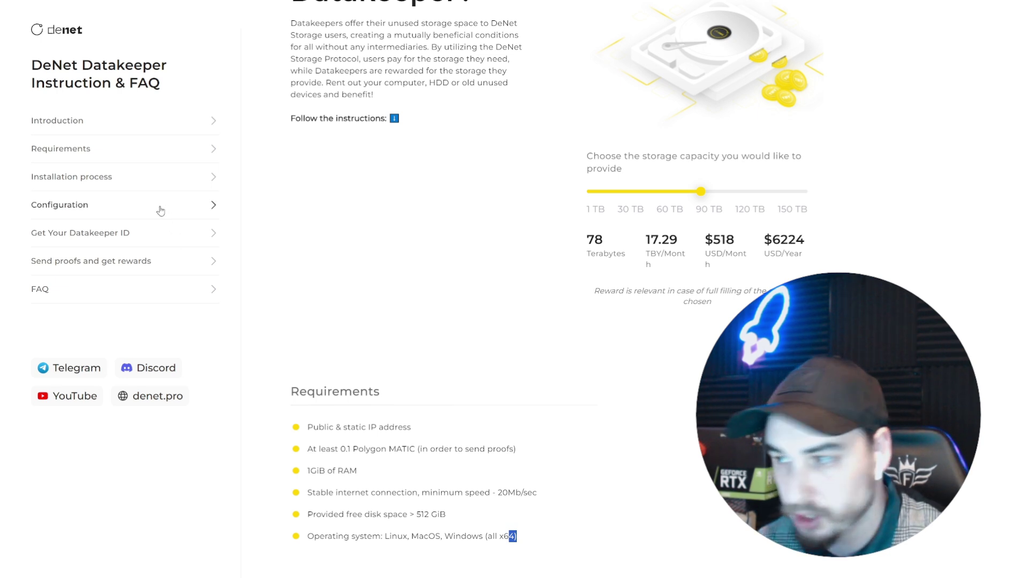
scroll(397, 314, "down", 5)
scroll(430, 238, "down", 5)
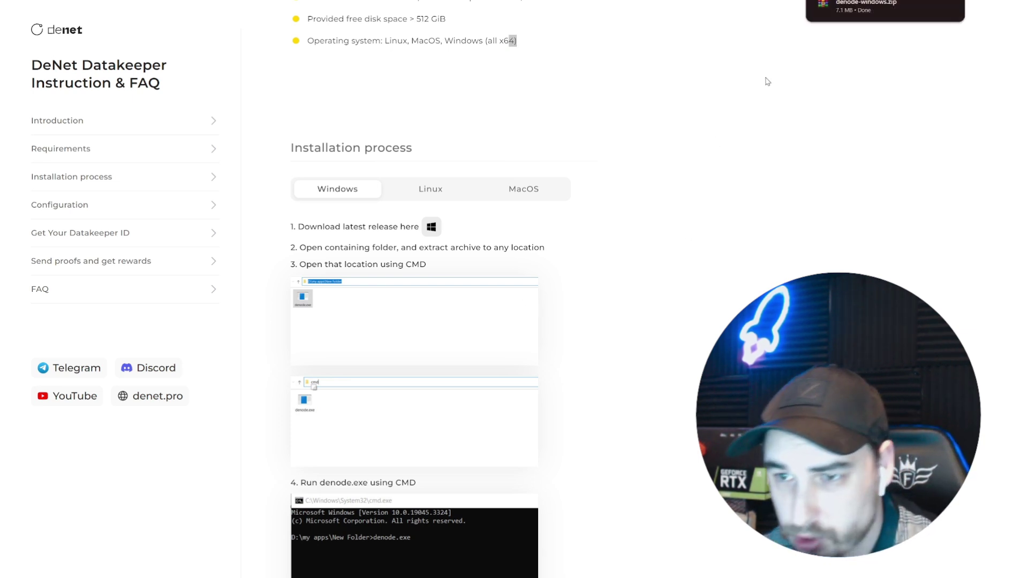
Open denode-windows.zip in WinRAR, dismiss the licence reminder, and check MetaMask's 0.1264 MATIC balance.
left_click(934, 4)
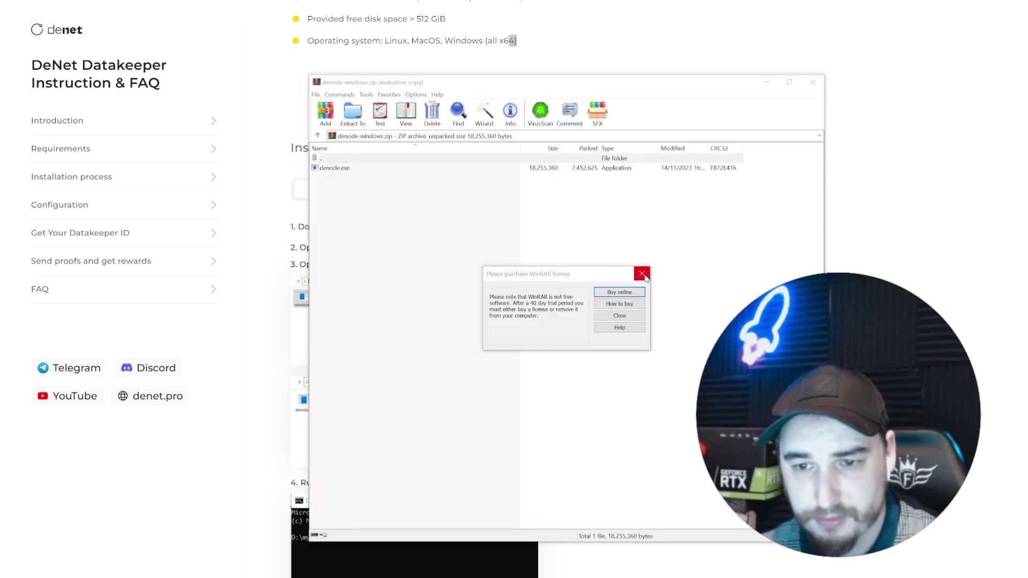
left_click(641, 273)
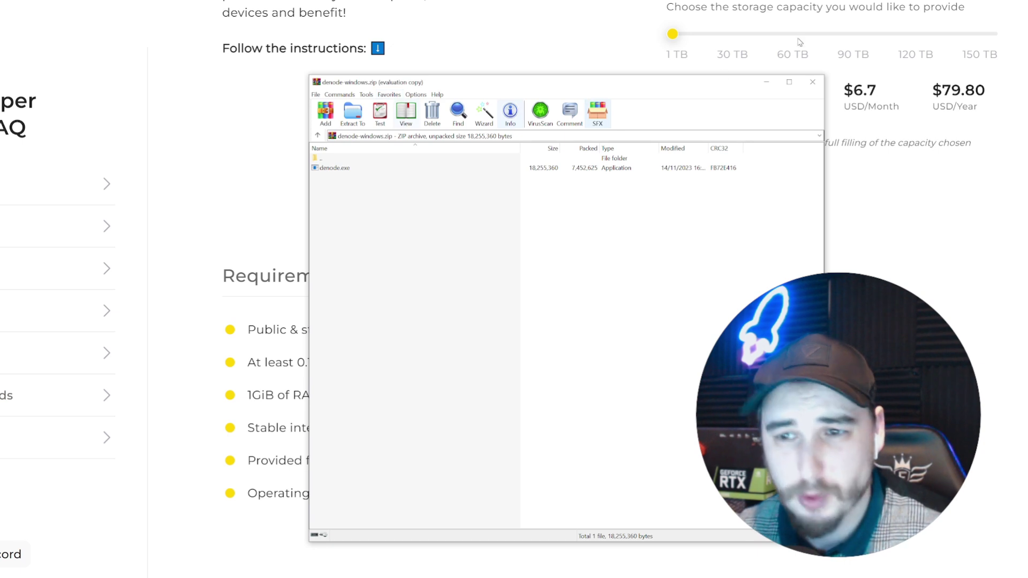
left_click(828, 18)
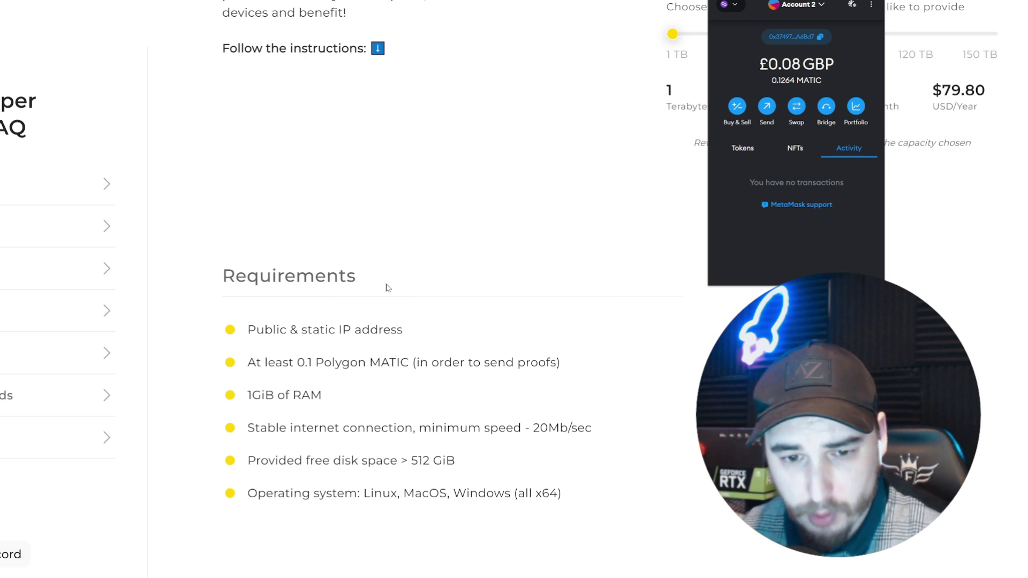
scroll(458, 385, "down", 3)
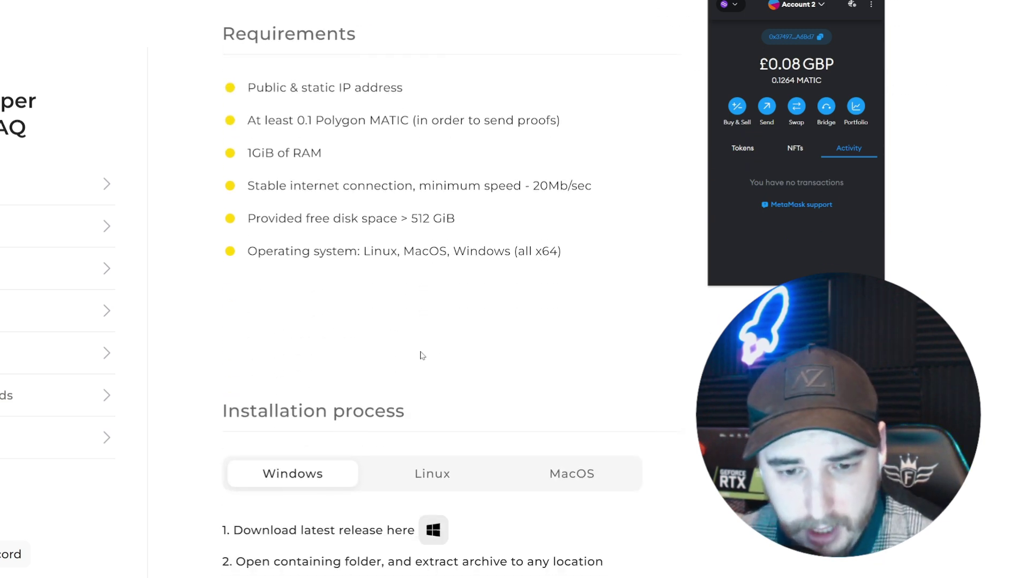
scroll(422, 356, "down", 5)
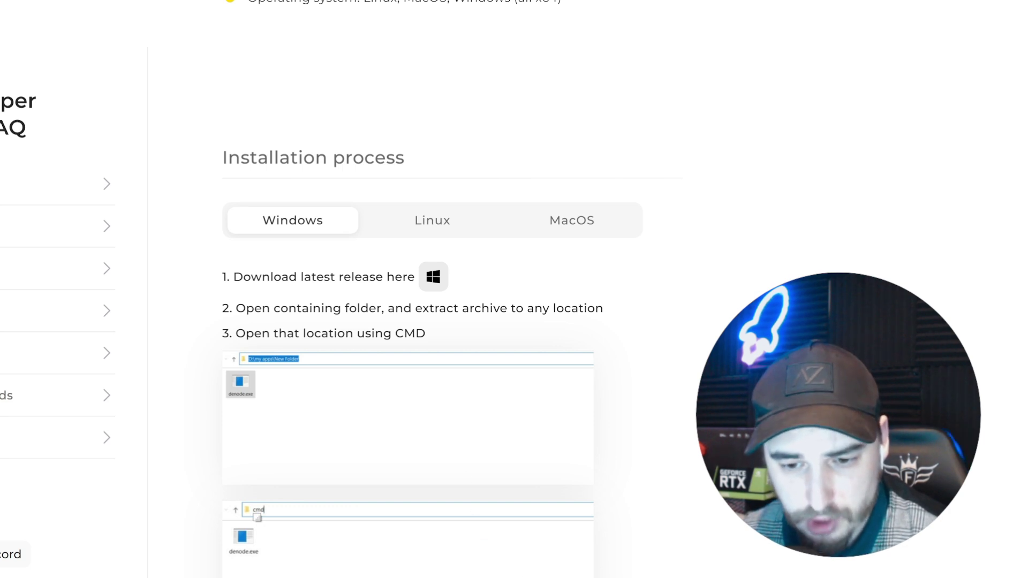
Drag denode from the WinRAR archive into G:\denet, replacing the existing file there.
left_click_drag(499, 87, 308, 70)
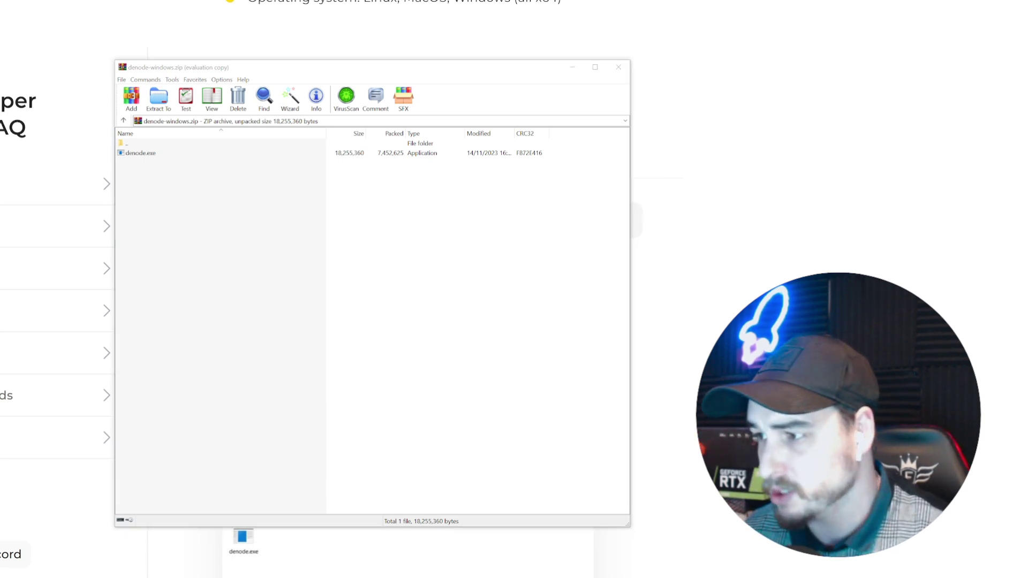
key("alt+Tab")
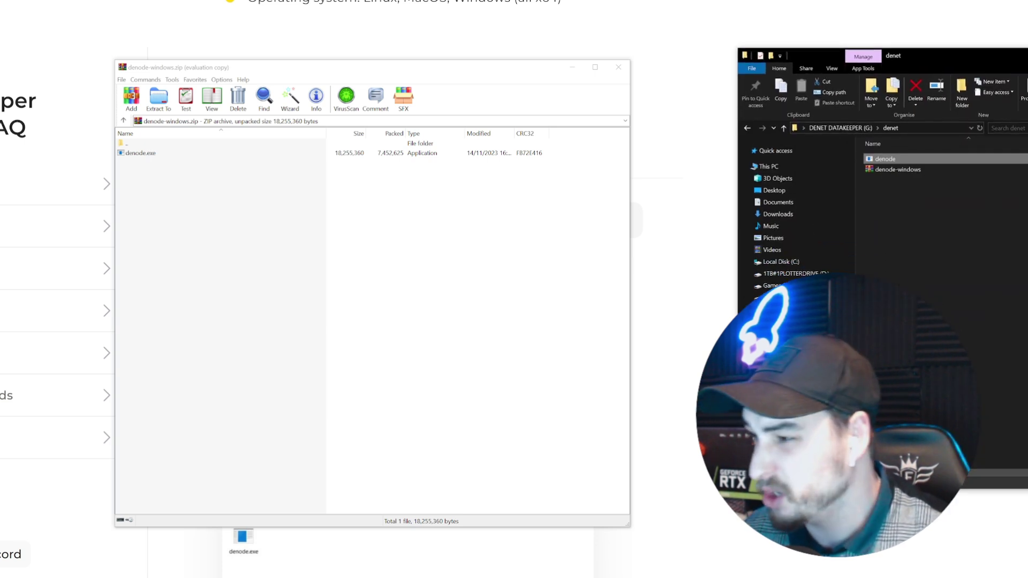
left_click_drag(937, 53, 723, 46)
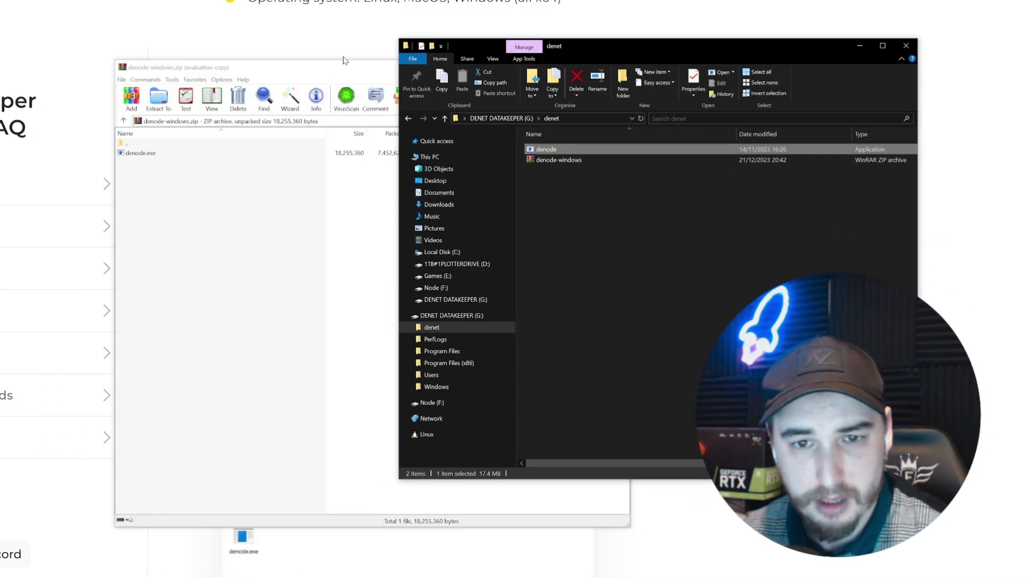
left_click_drag(338, 63, 148, 42)
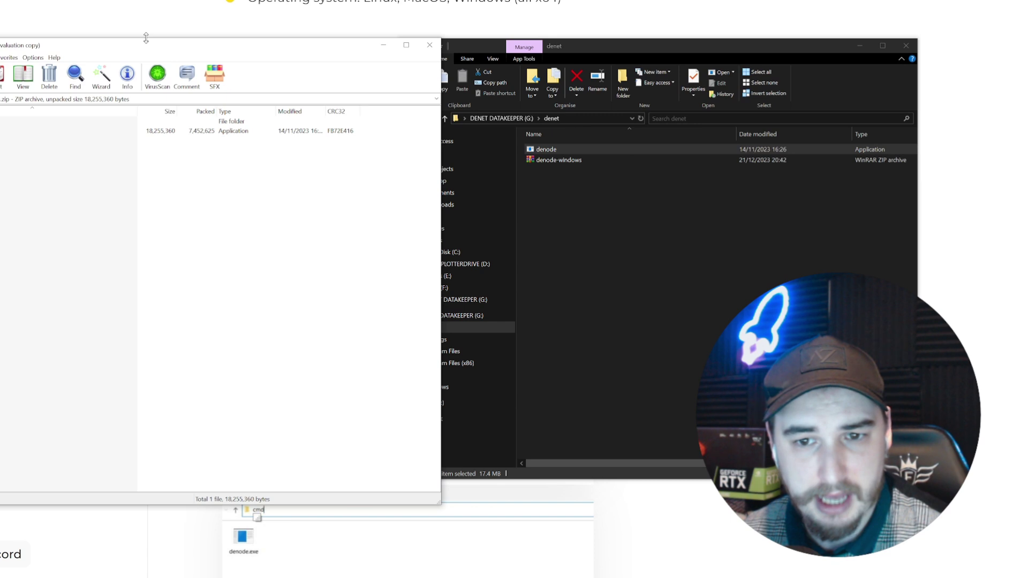
left_click(64, 130)
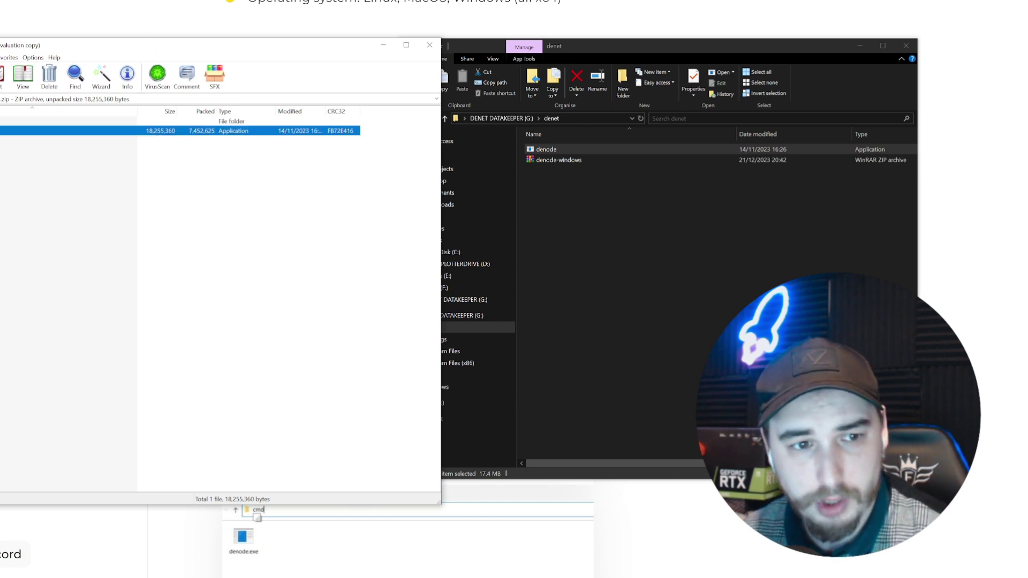
left_click_drag(484, 62, 654, 208)
left_click(452, 272)
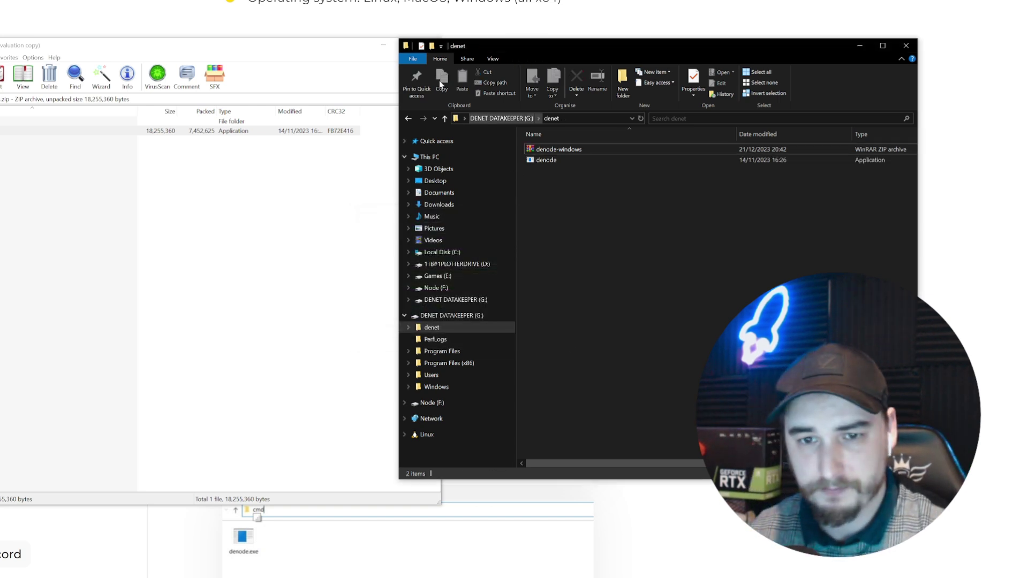
left_click(384, 45)
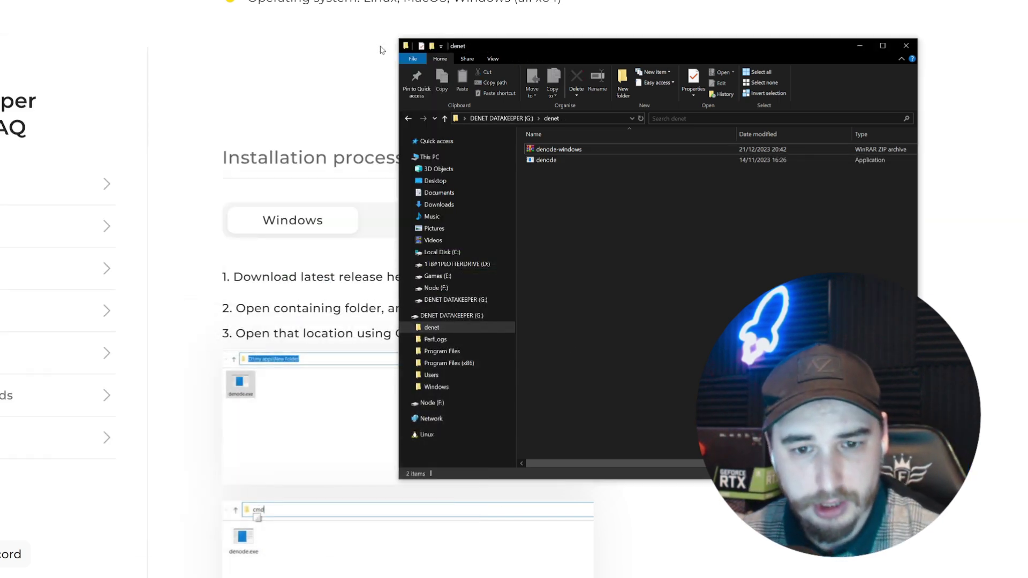
left_click_drag(518, 55, 457, 42)
Open Command Prompt via cmd and run G:\denet\denode.exe.
key("super")
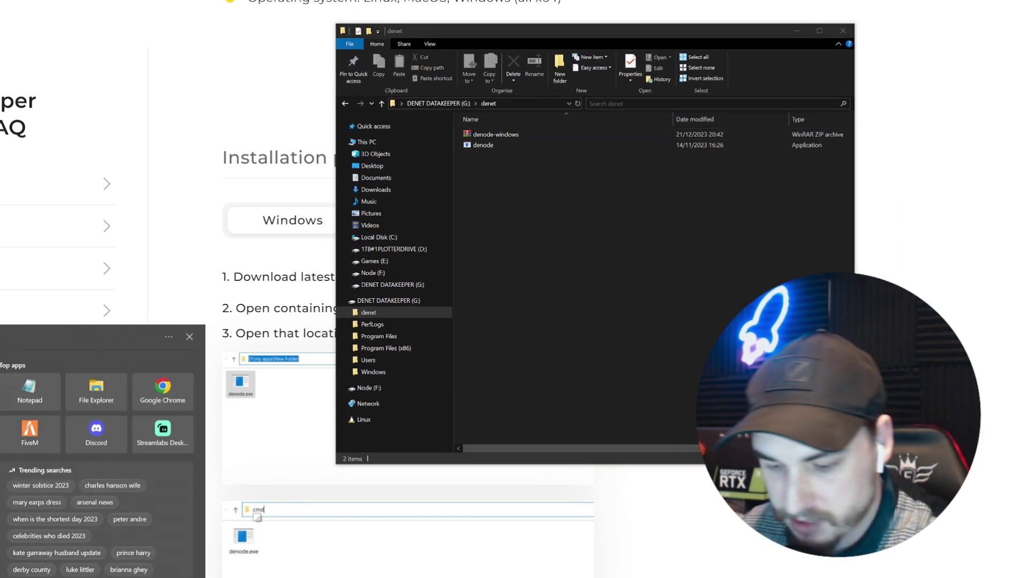
type("cmd")
key("Return")
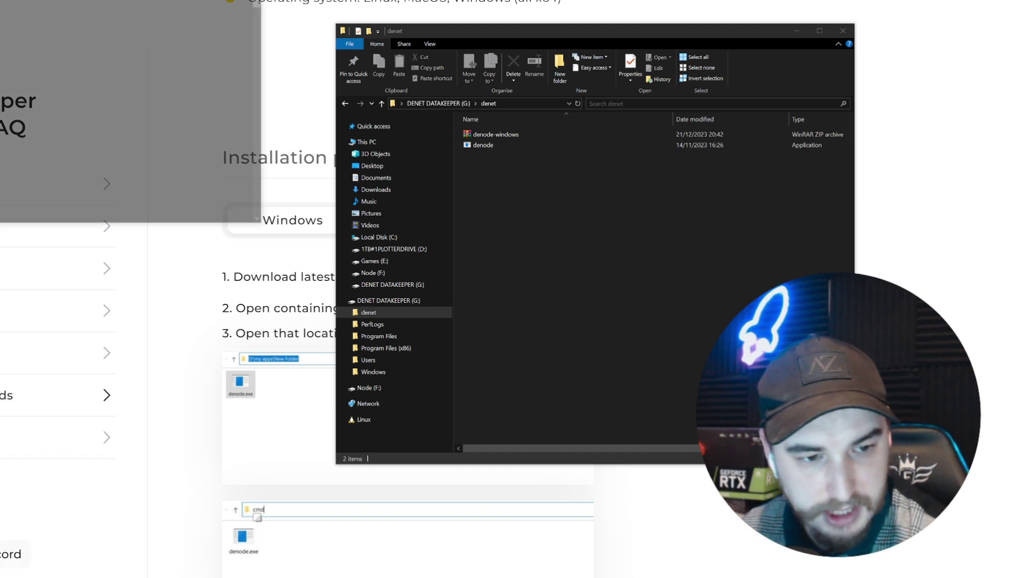
left_click_drag(108, 58, 207, 110)
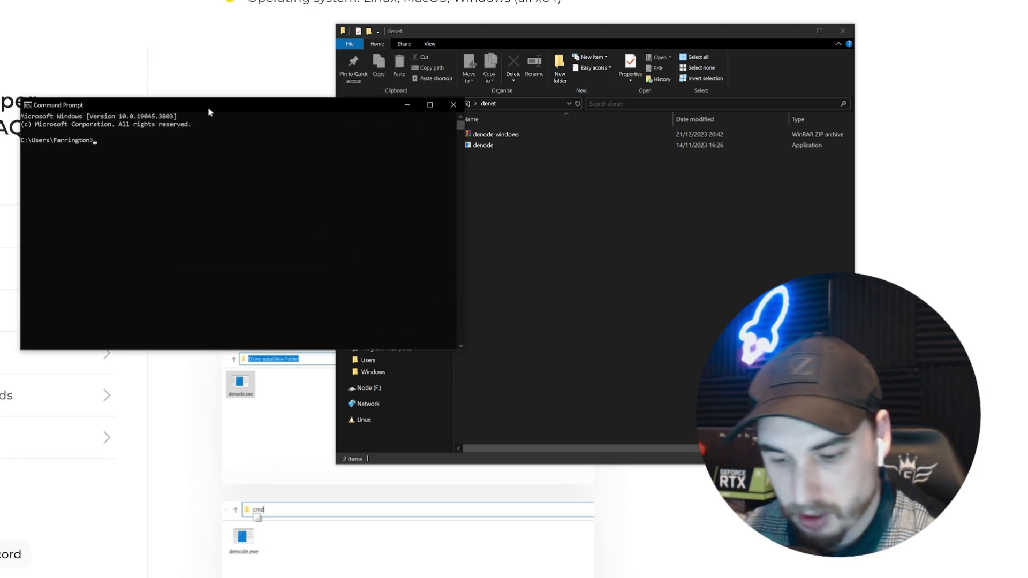
type("G:\\denet\\denode.exe")
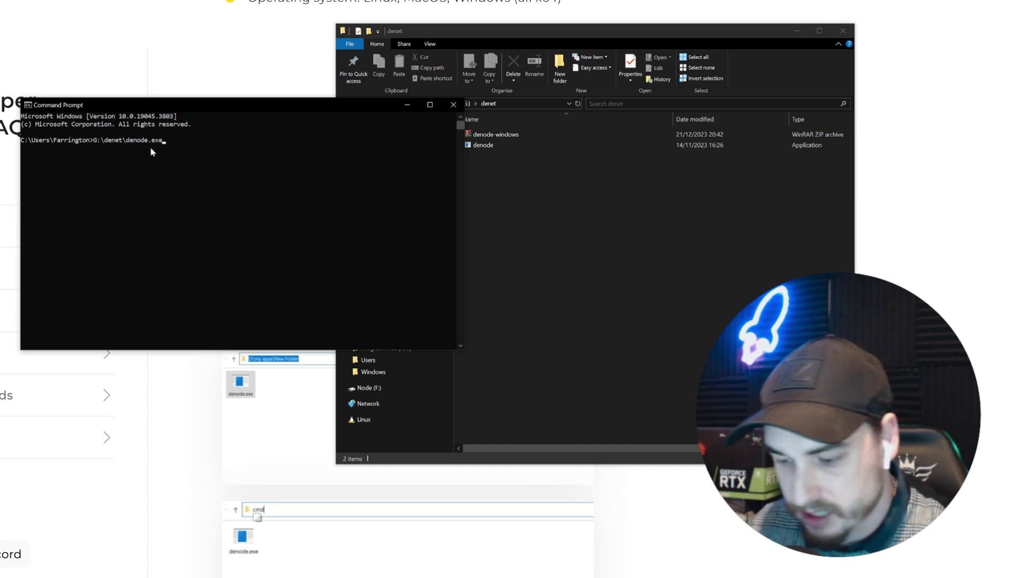
key("Return")
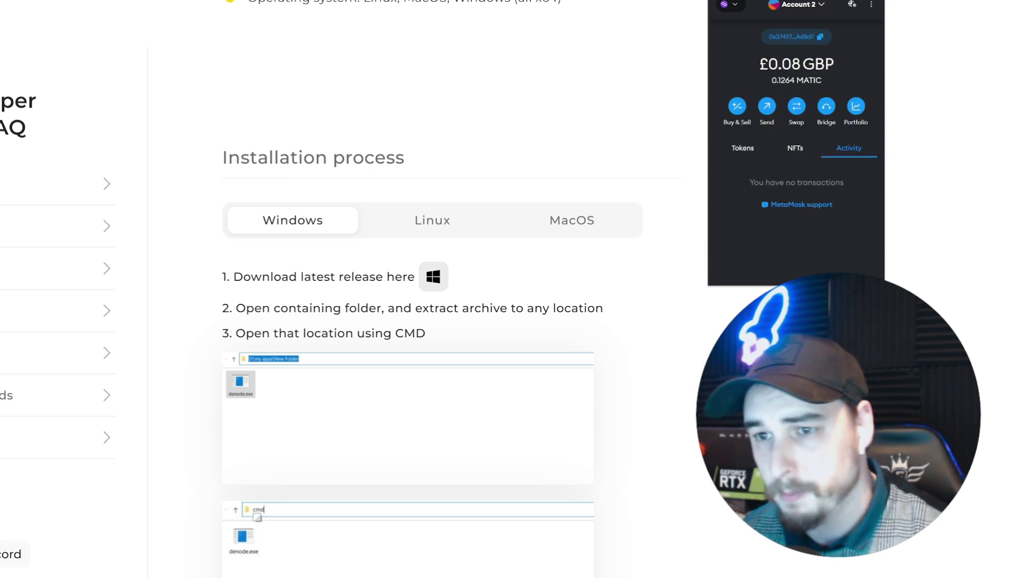
Paste the MetaMask account's private key into denode and confirm a login password.
left_click(870, 5)
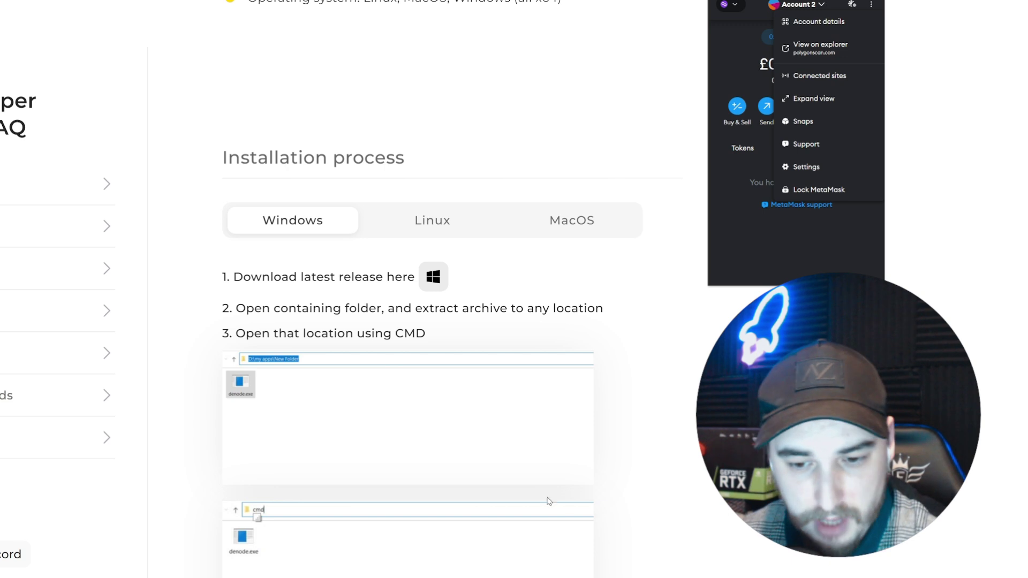
key("alt+Tab")
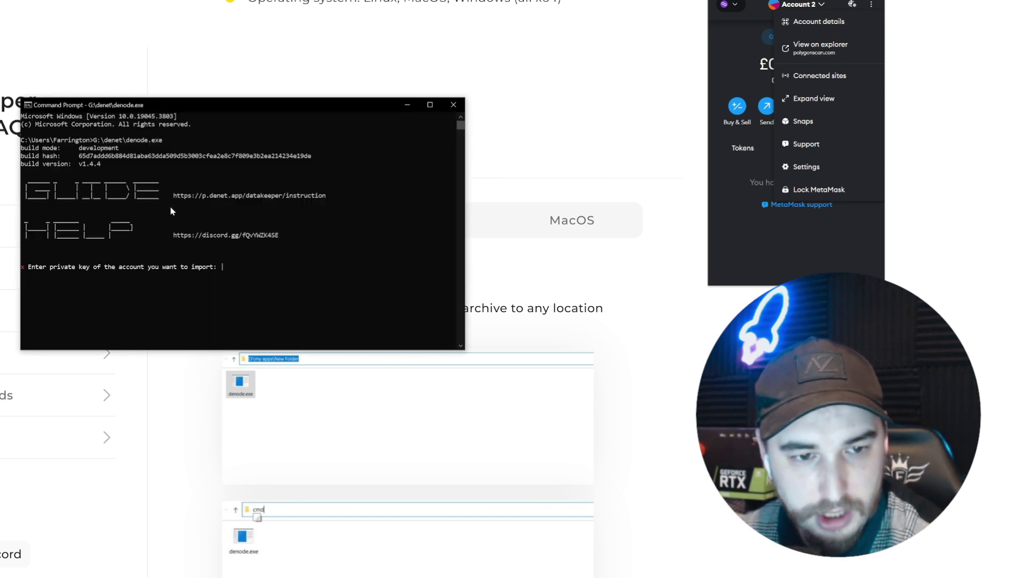
key("ctrl+v")
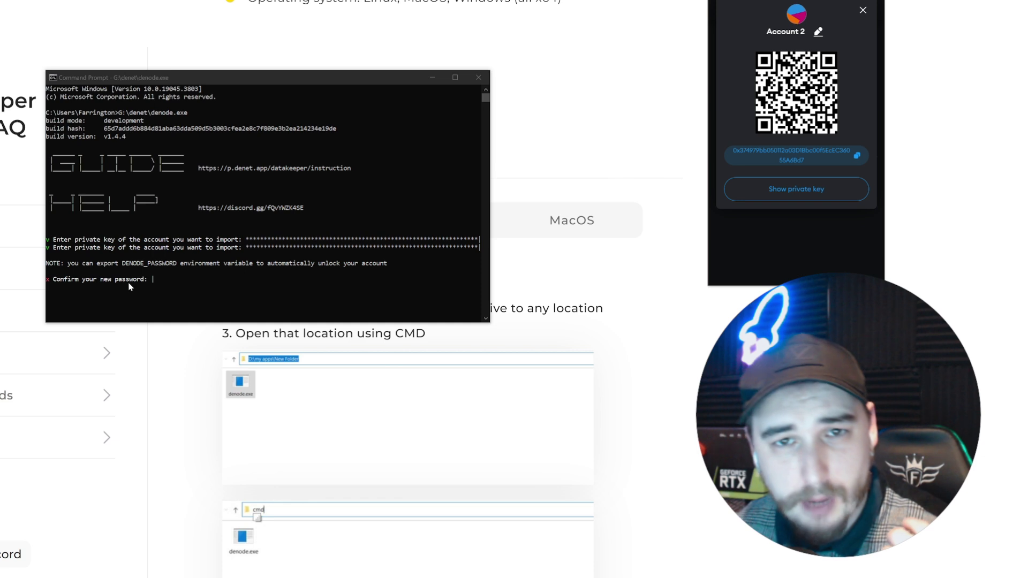
left_click(209, 256)
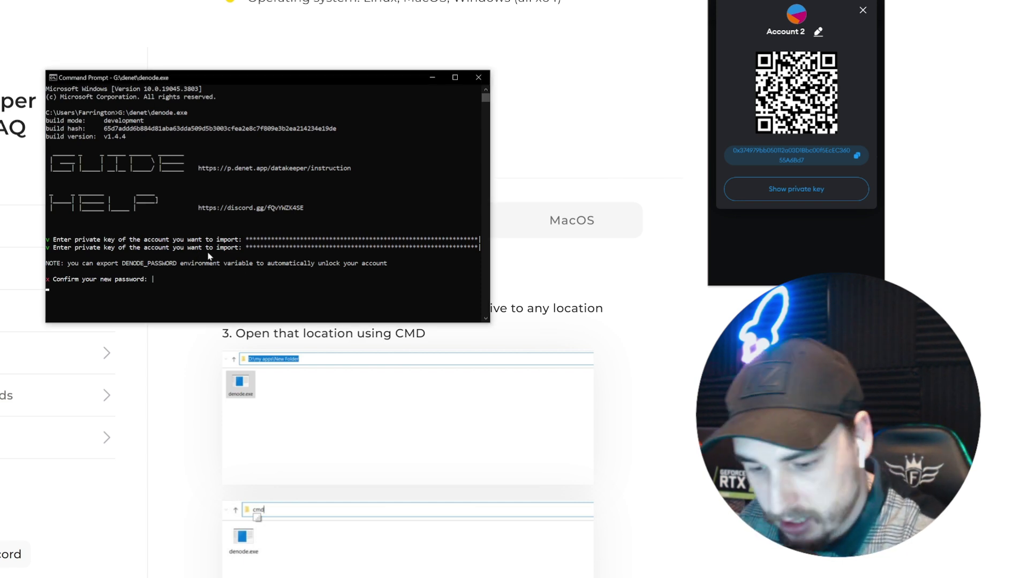
type("*************")
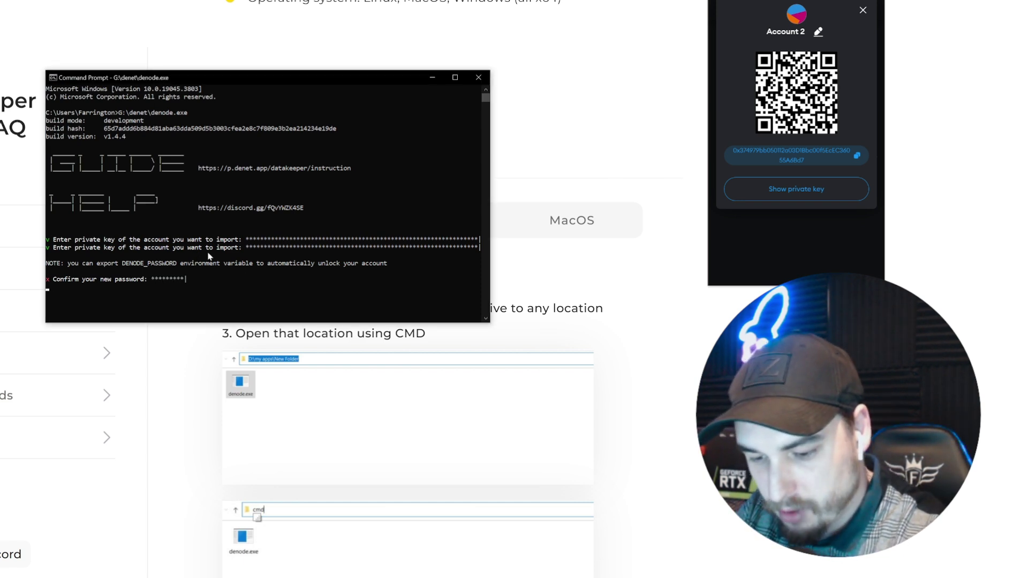
type("*")
key("Return")
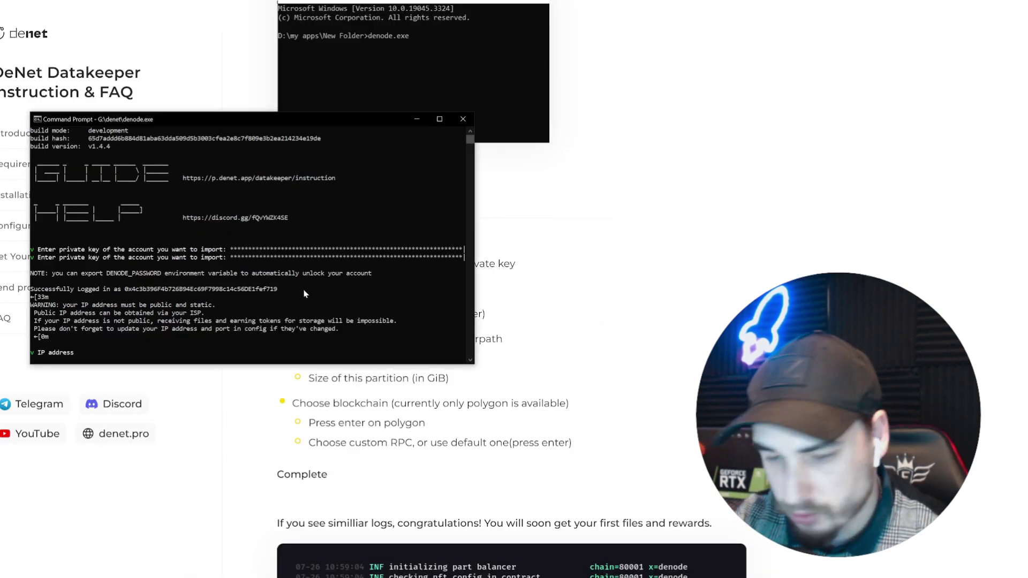
Accept the detected public IP address and enter port 55050.
key("Return")
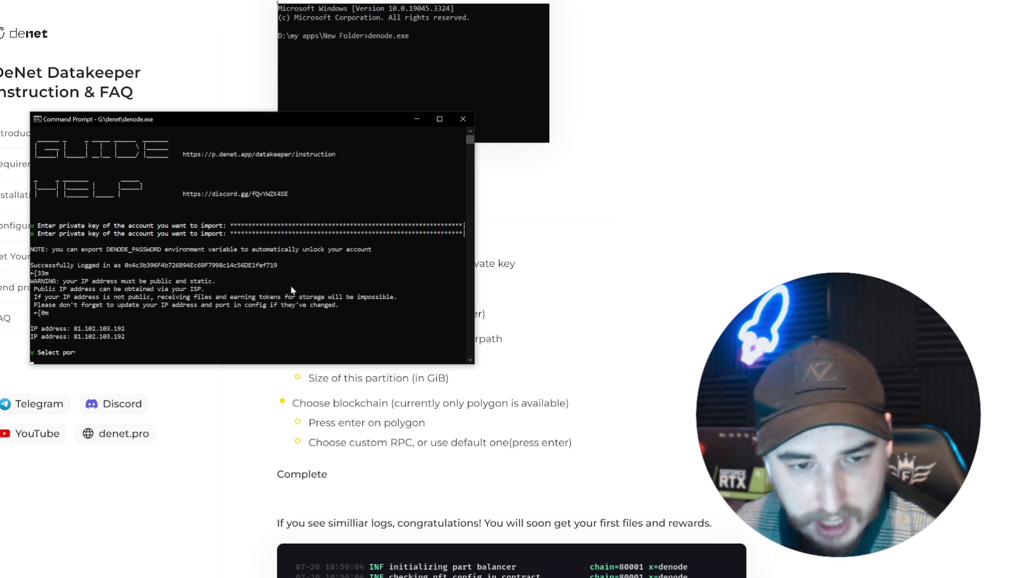
left_click_drag(304, 123, 739, 53)
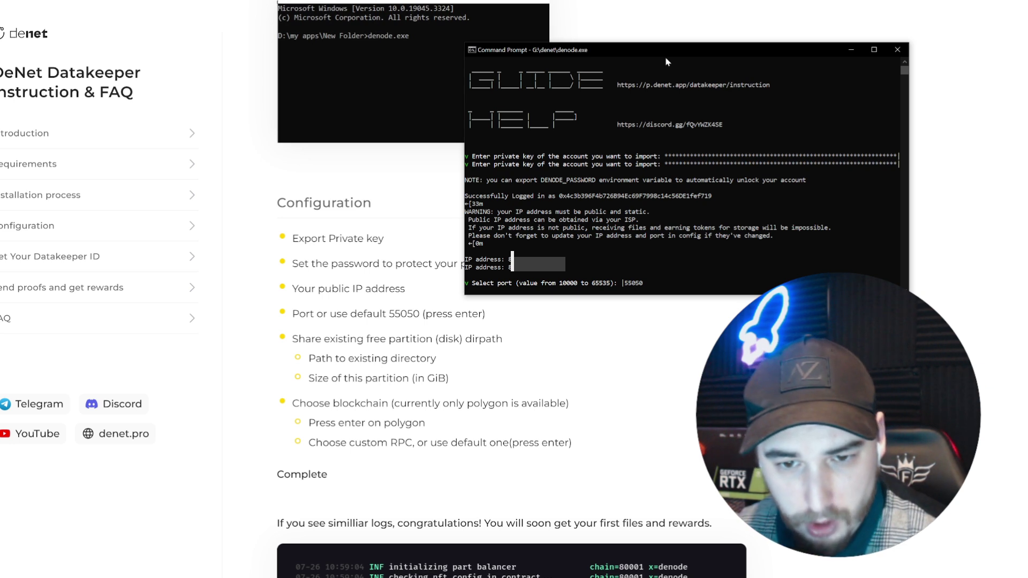
type("5")
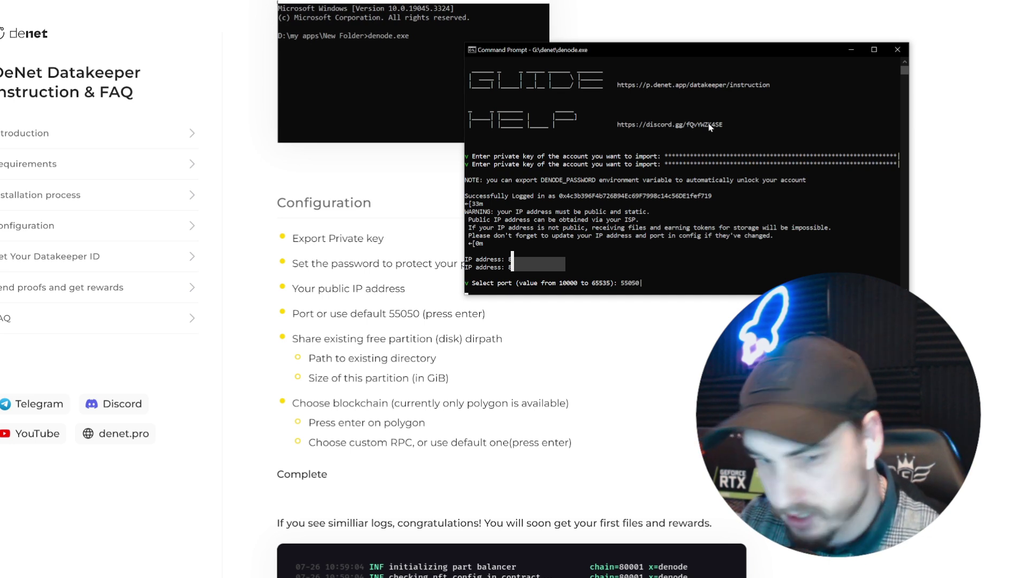
type("5050")
key("Return")
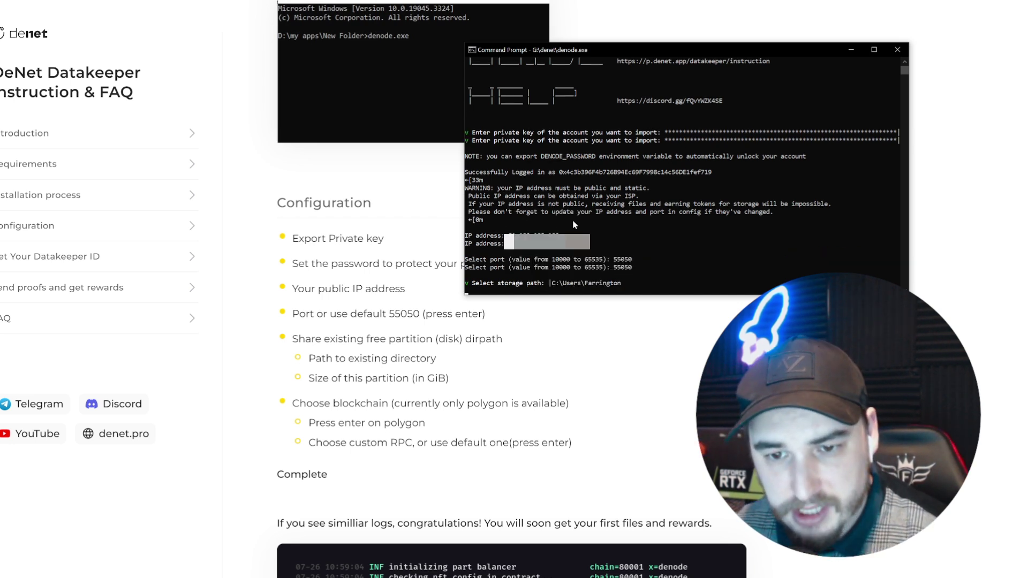
Enter drive G as denode's storage path.
left_click(469, 285)
left_click(485, 284)
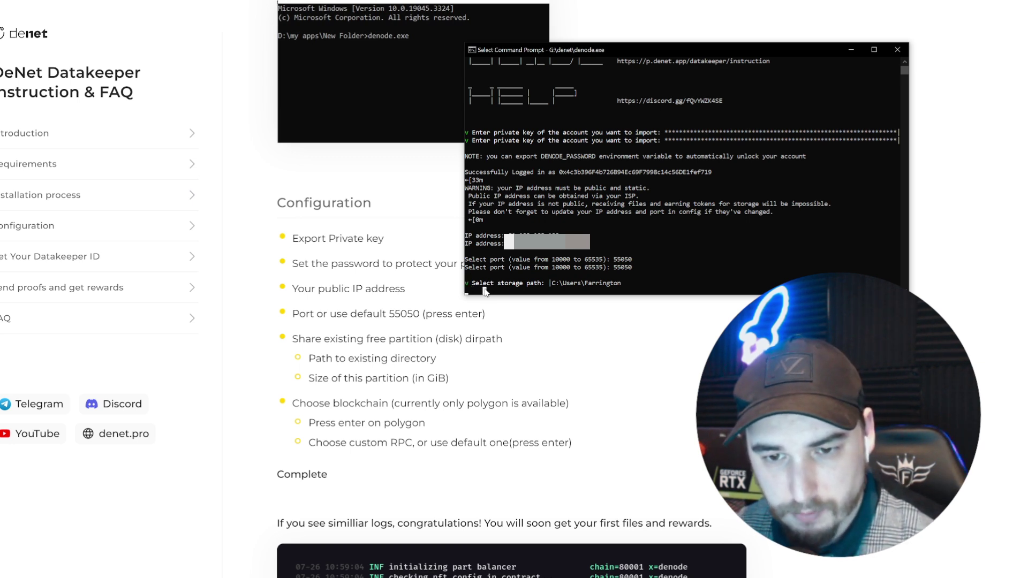
left_click(622, 283)
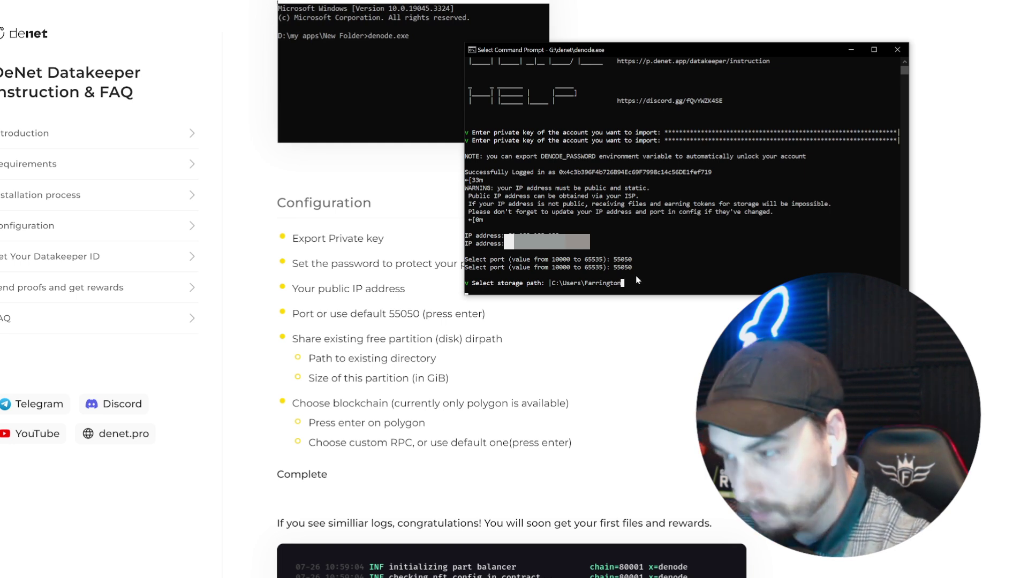
type("g")
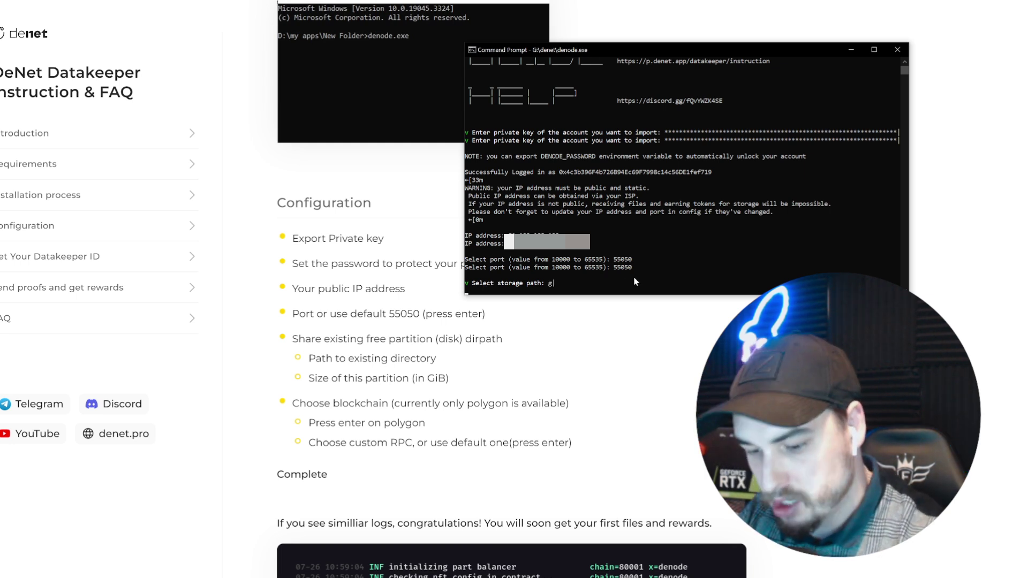
key("BackSpace")
type("G")
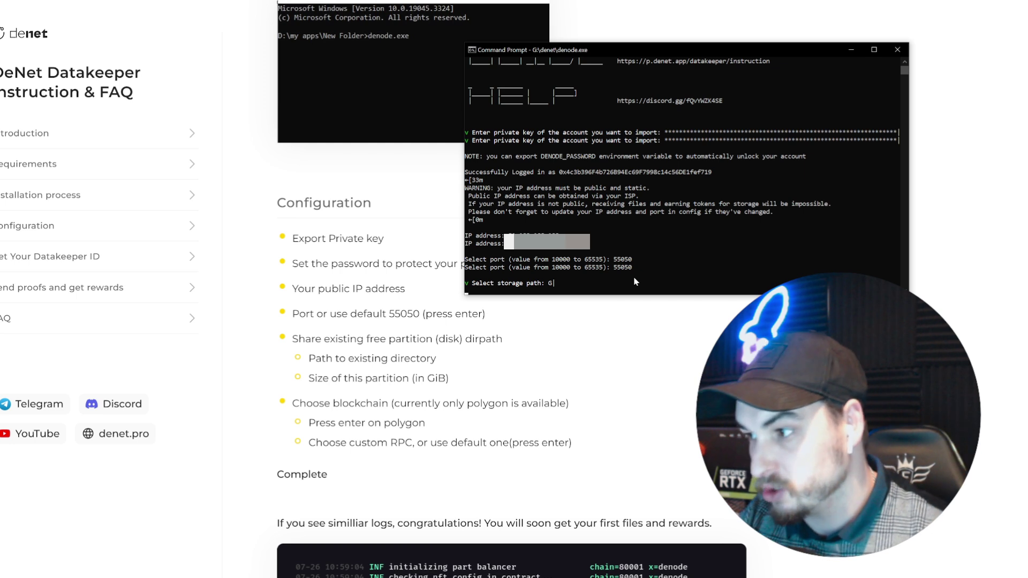
key("Return")
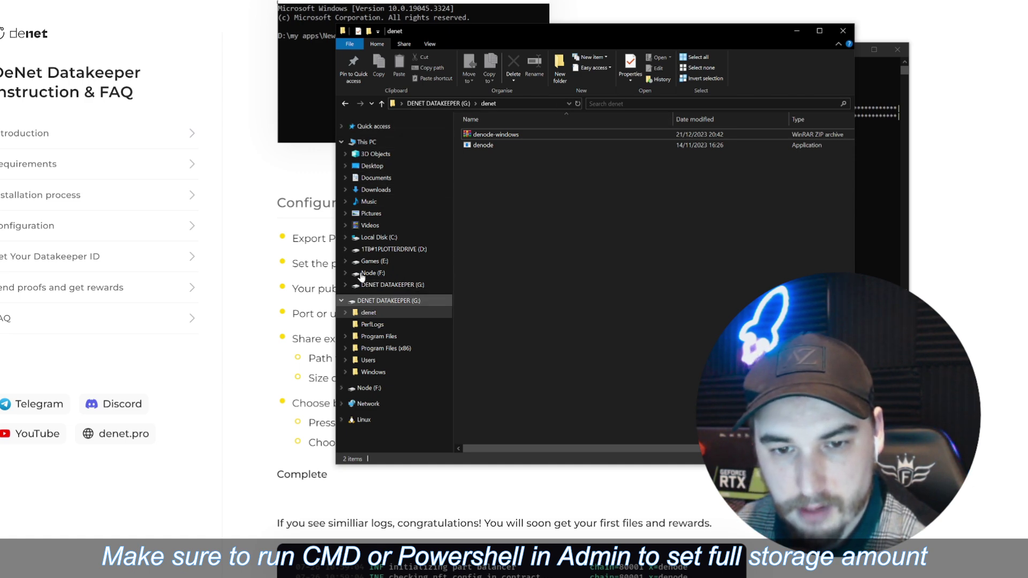
Check the drives under This PC and answer y to adding another partition.
left_click(367, 143)
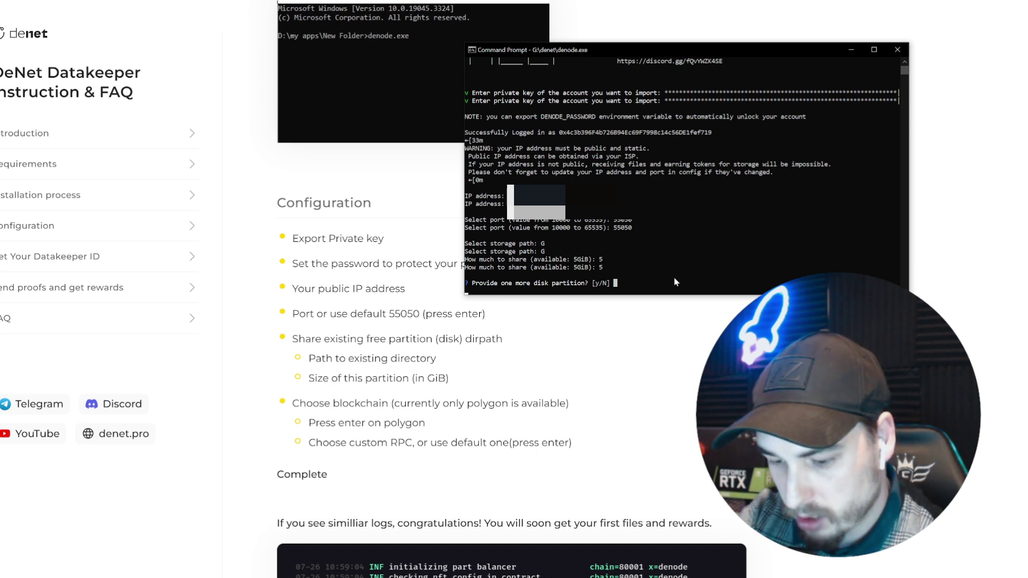
type("y")
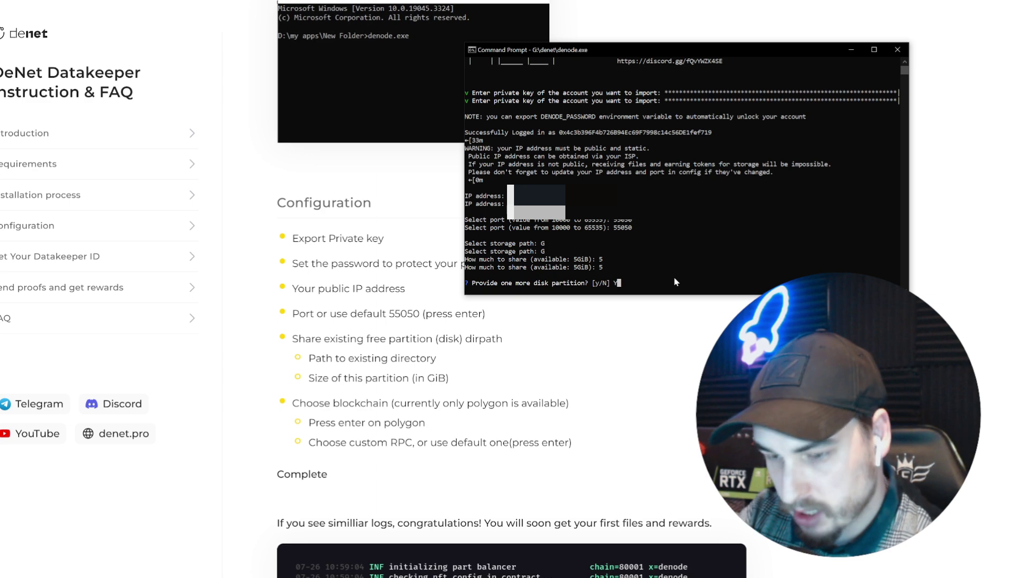
key("Return")
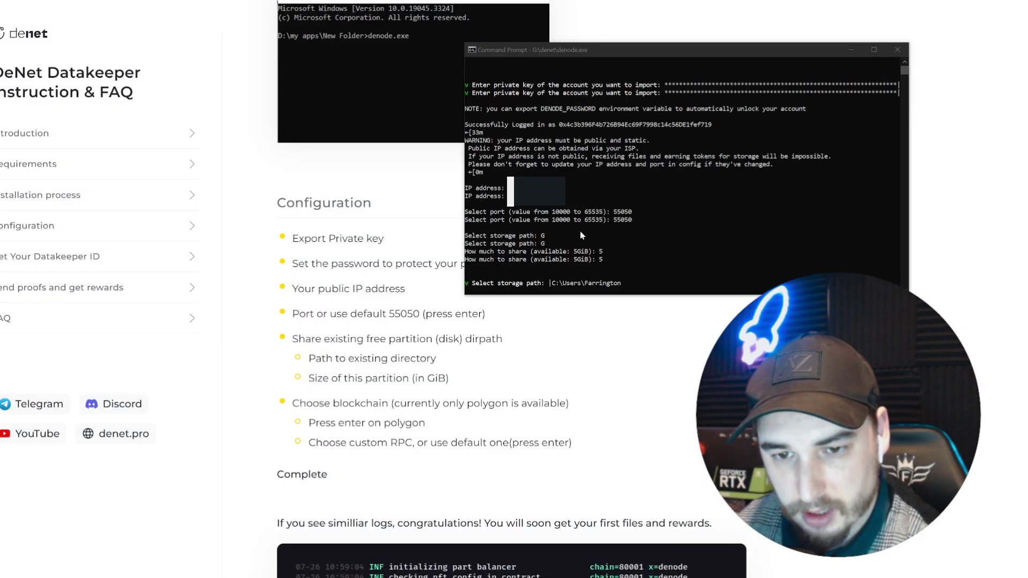
Add drive F with 5 GiB, decline further partitions, and accept the default Polygon RPC.
left_click(650, 248)
type("F")
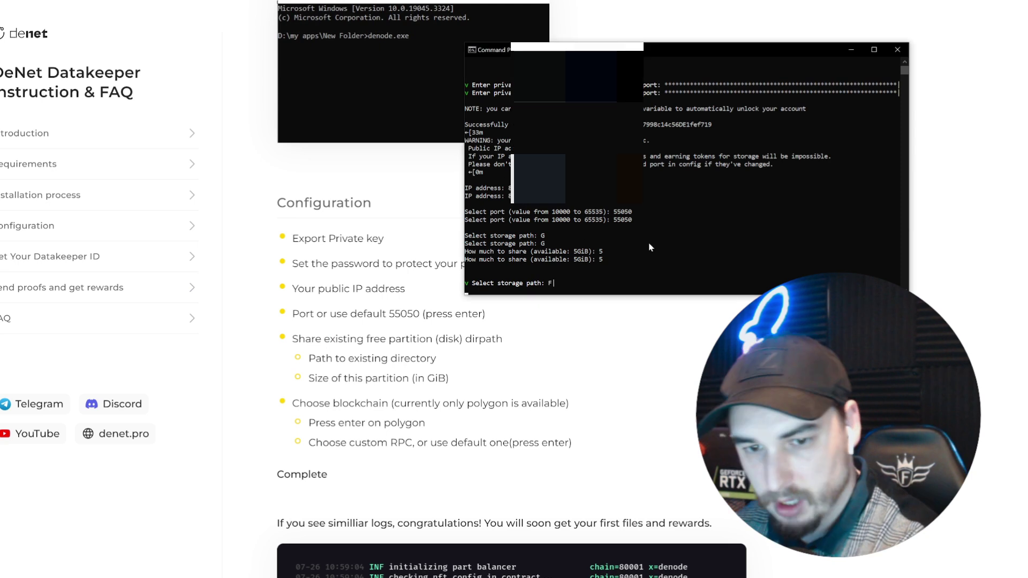
type("F")
key("BackSpace")
key("Return")
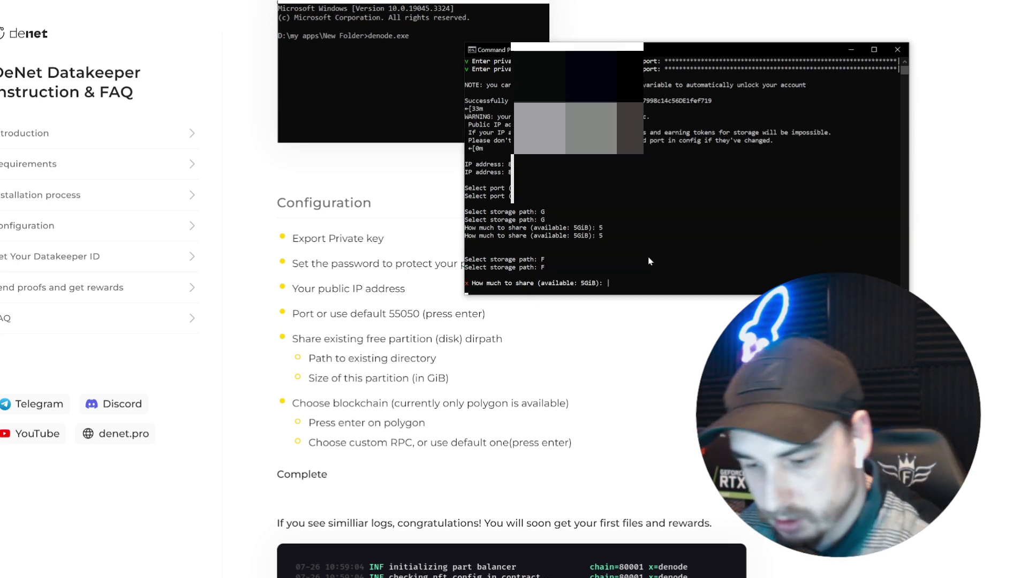
key("Return")
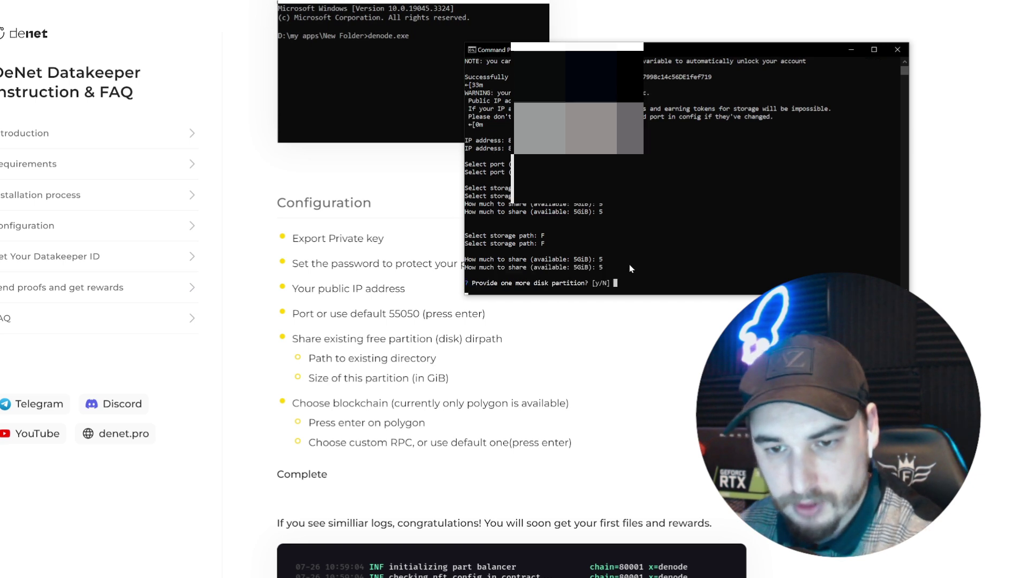
key("Return")
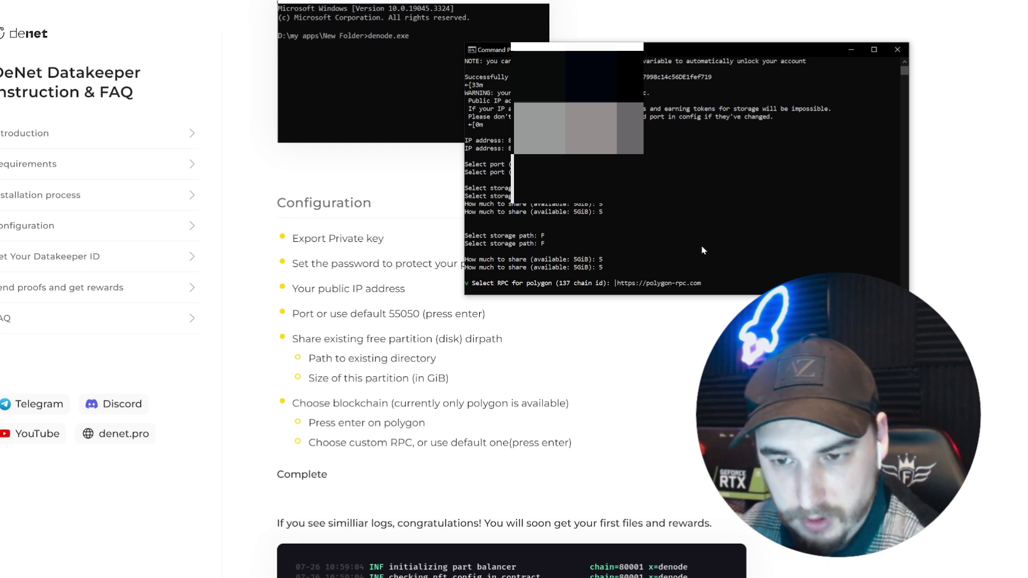
key("Return")
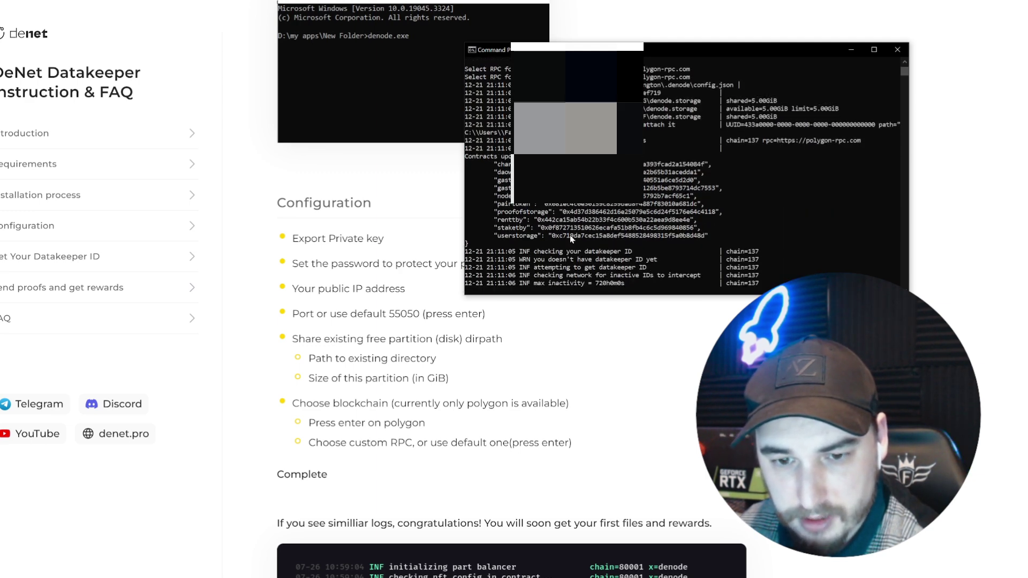
Move and enlarge the denode console to read the FAILURE log about insufficient TBY + rTBY.
scroll(345, 444, "down", 1)
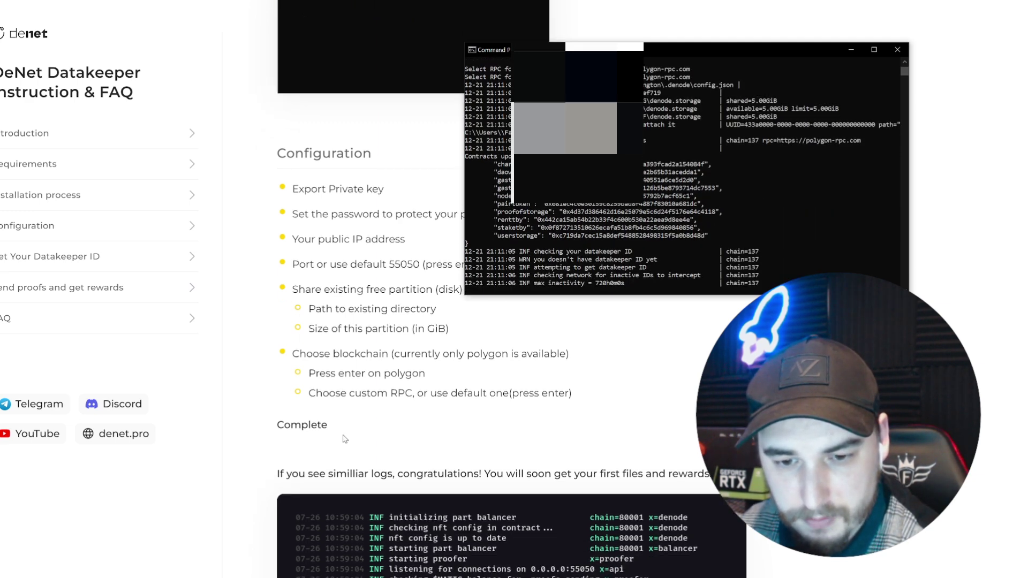
scroll(345, 445, "down", 1)
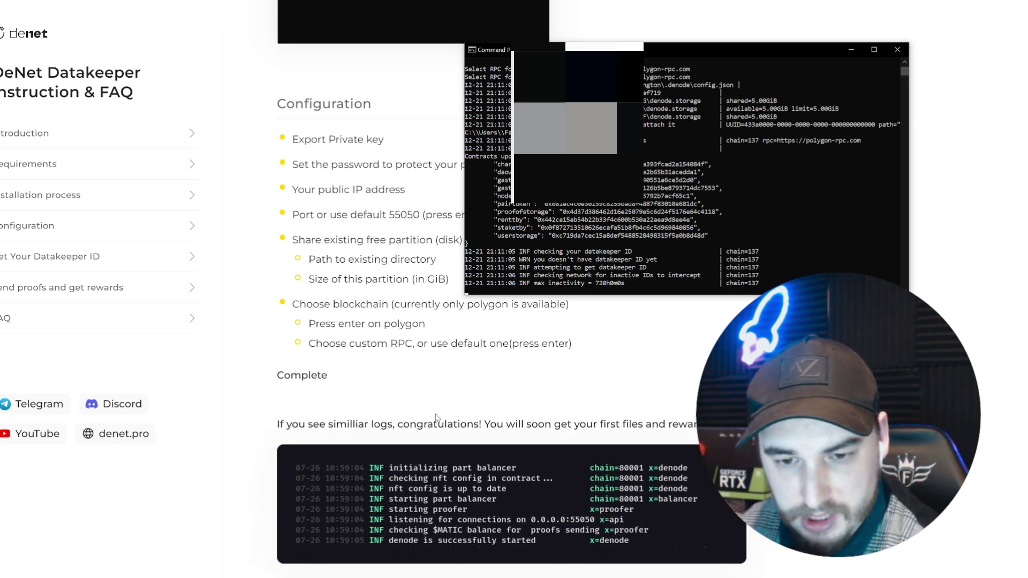
left_click_drag(653, 57, 344, 64)
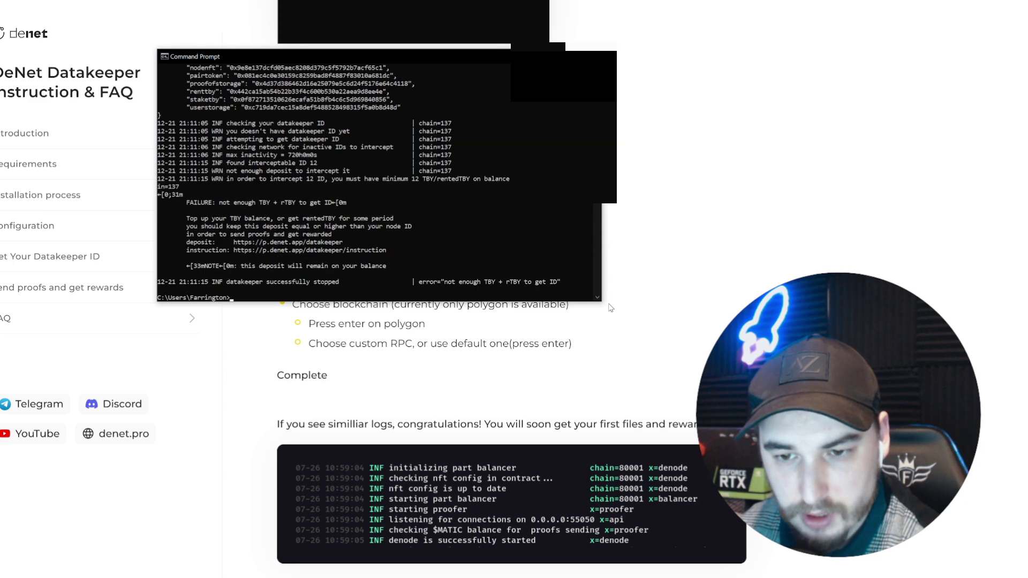
left_click_drag(601, 301, 918, 398)
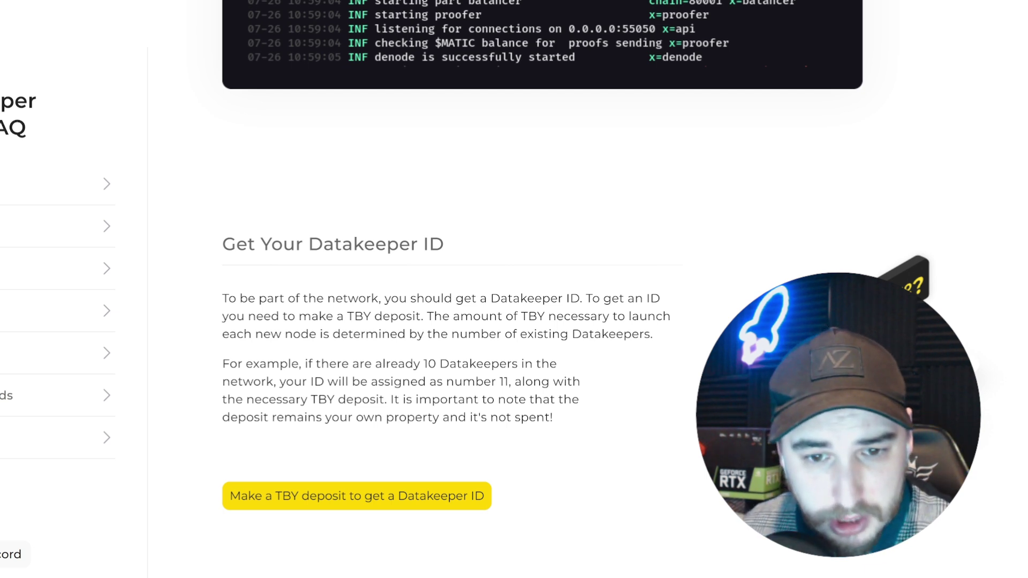
left_click_drag(222, 298, 650, 334)
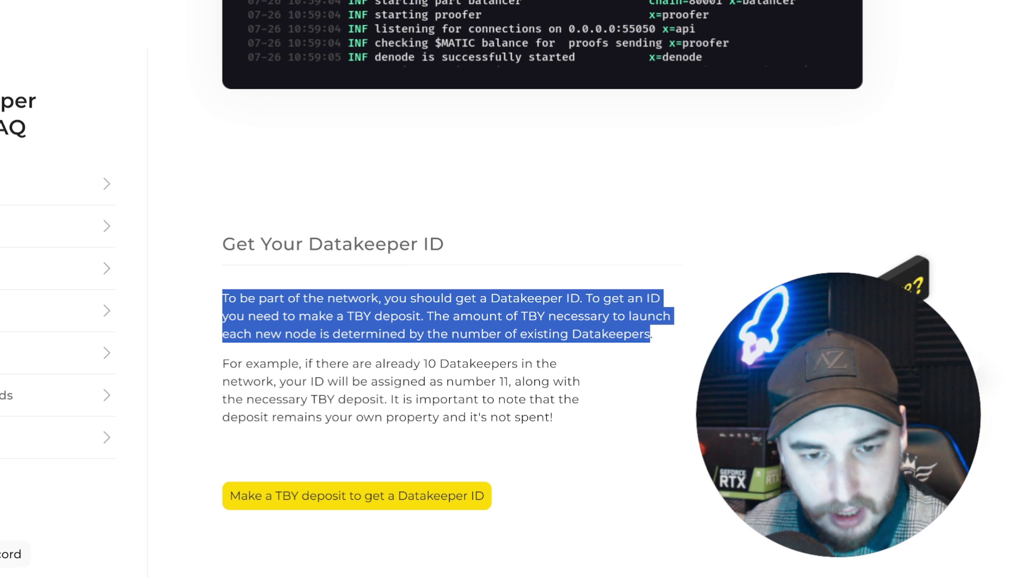
left_click_drag(222, 364, 545, 418)
Fill the TBY Rent form with 6.85 rTBY for 21 days, quoting a 0.27 TBY fee.
left_click(381, 501)
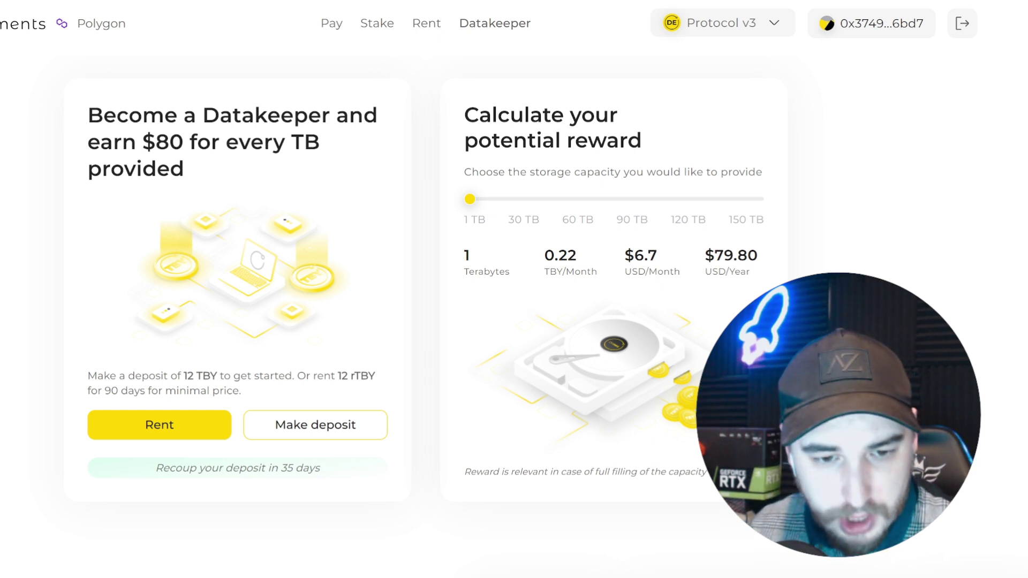
left_click(165, 427)
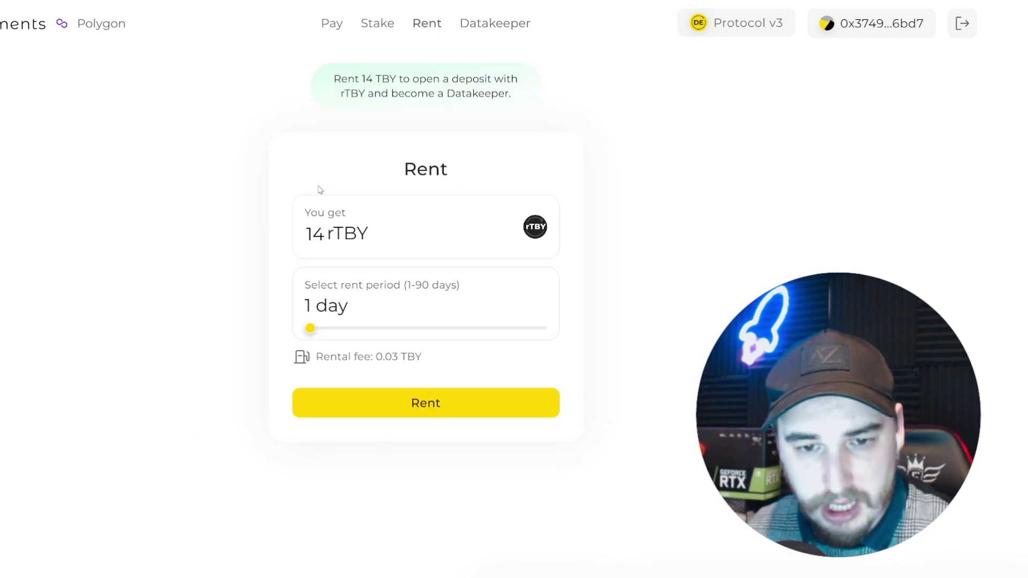
left_click_drag(324, 234, 304, 239)
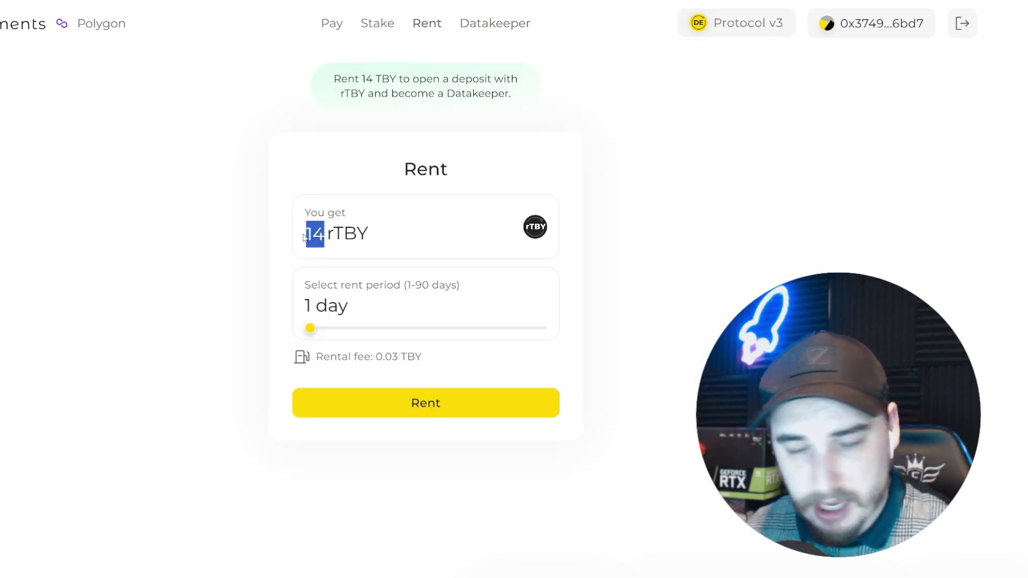
type("6.85")
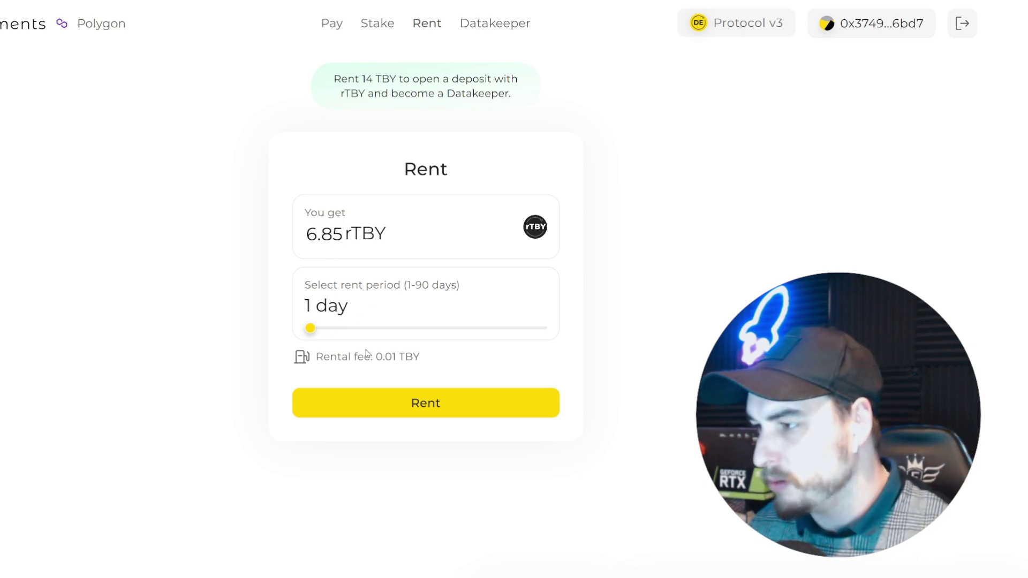
left_click_drag(310, 330, 398, 357)
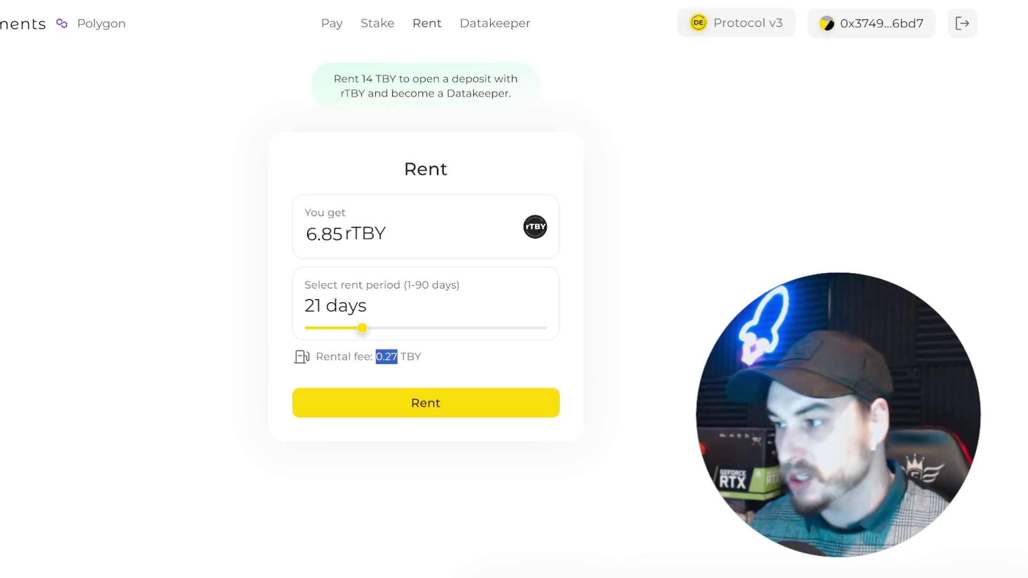
Submit the 6.85 rTBY 21-day rental, approve it in MetaMask, and highlight the Congratulations message.
left_click(423, 406)
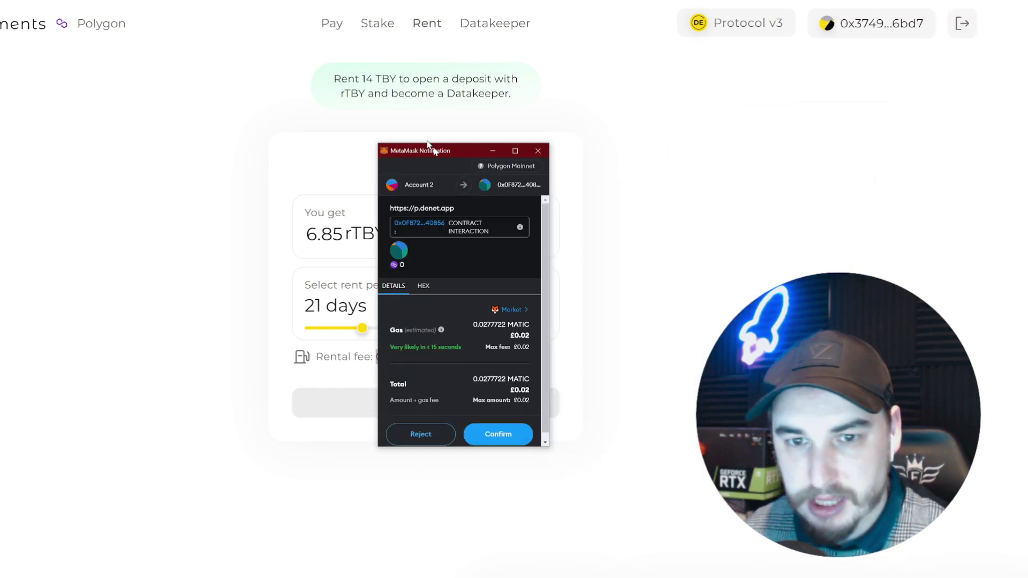
left_click_drag(408, 100, 556, 73)
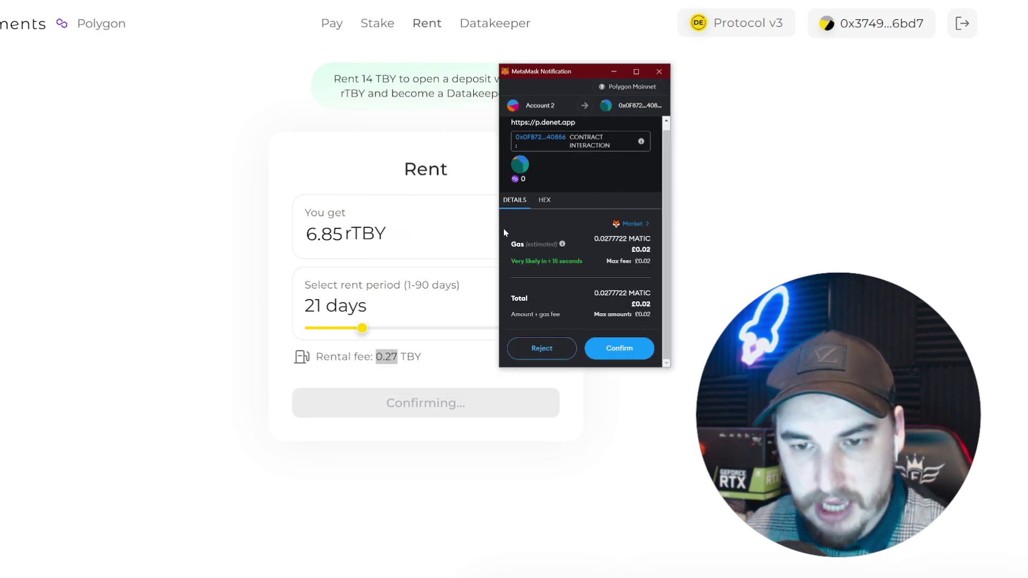
left_click(596, 347)
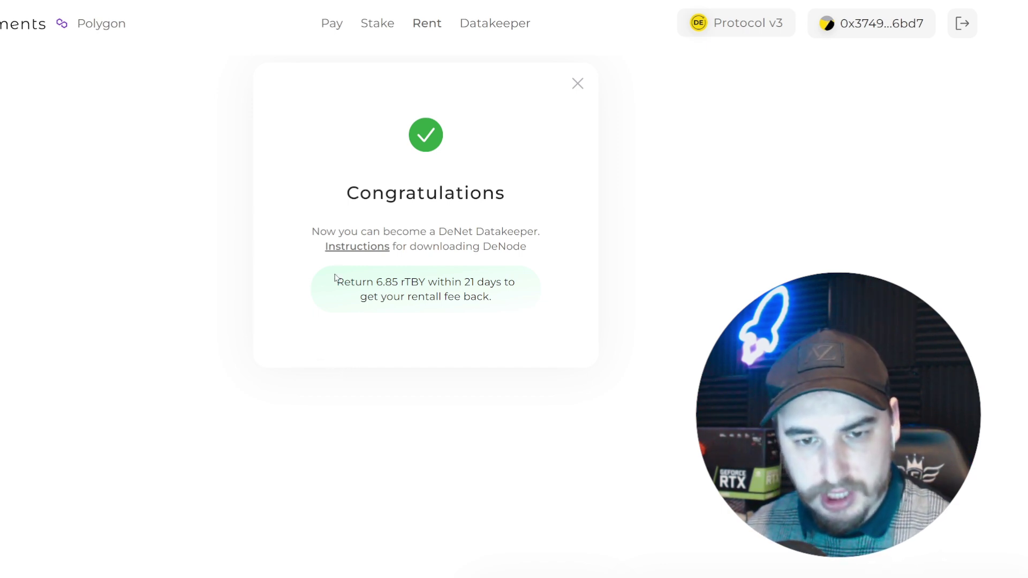
left_click_drag(345, 193, 495, 304)
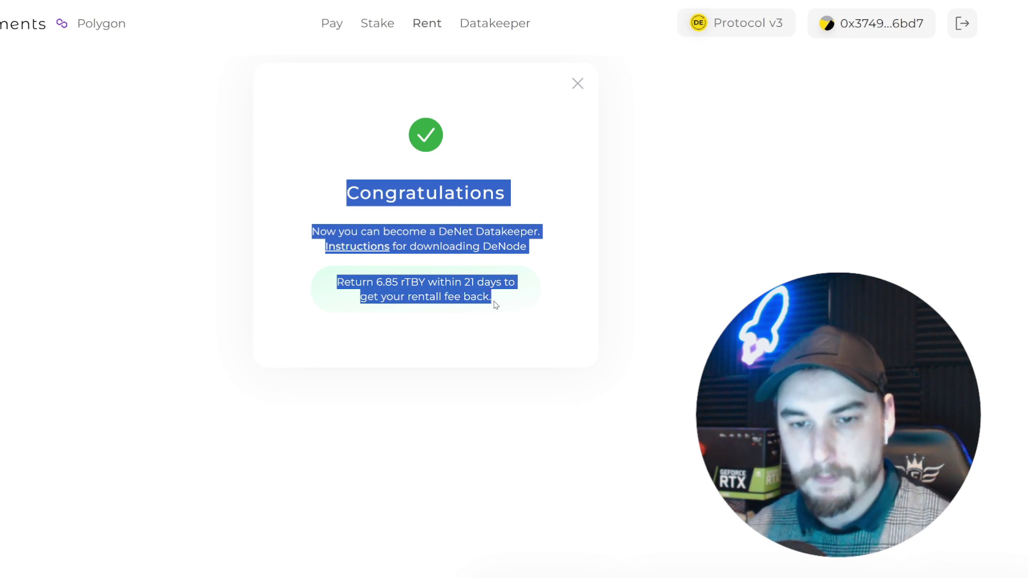
Clear the highlight on the Congratulations message.
left_click(409, 308)
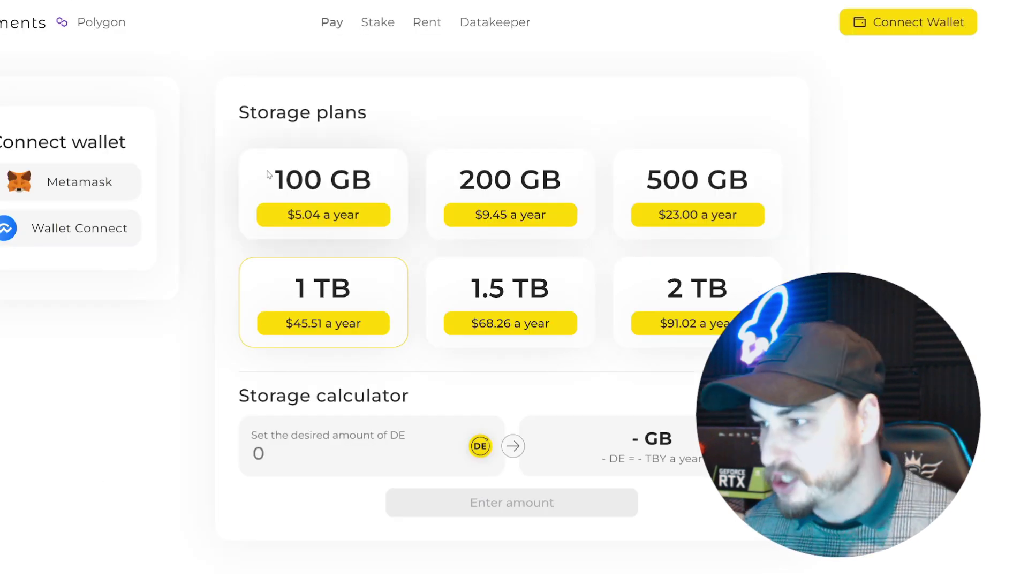
Highlight the 100 GB storage plan size, then clear the highlight.
left_click_drag(271, 177, 378, 192)
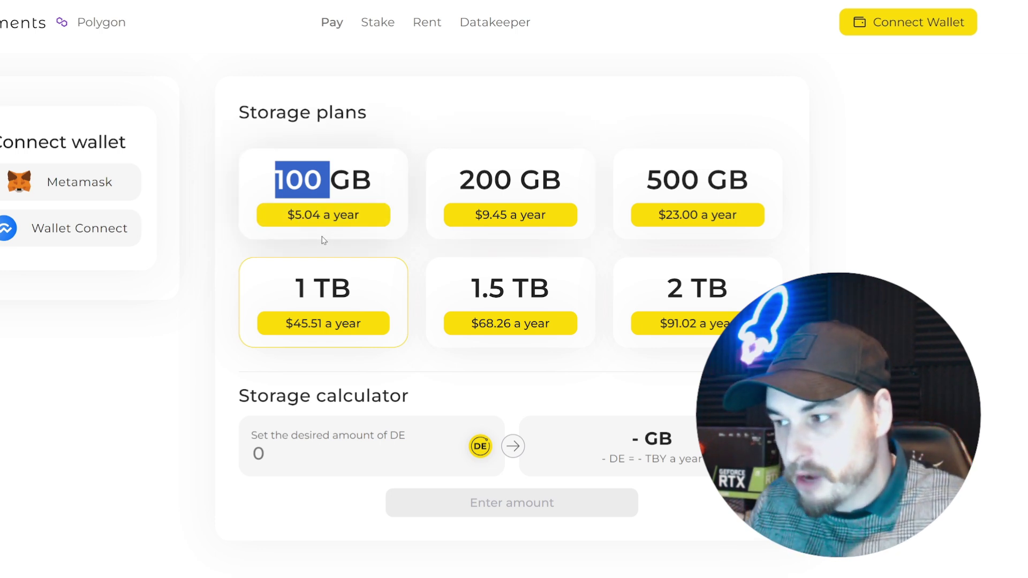
left_click(479, 444)
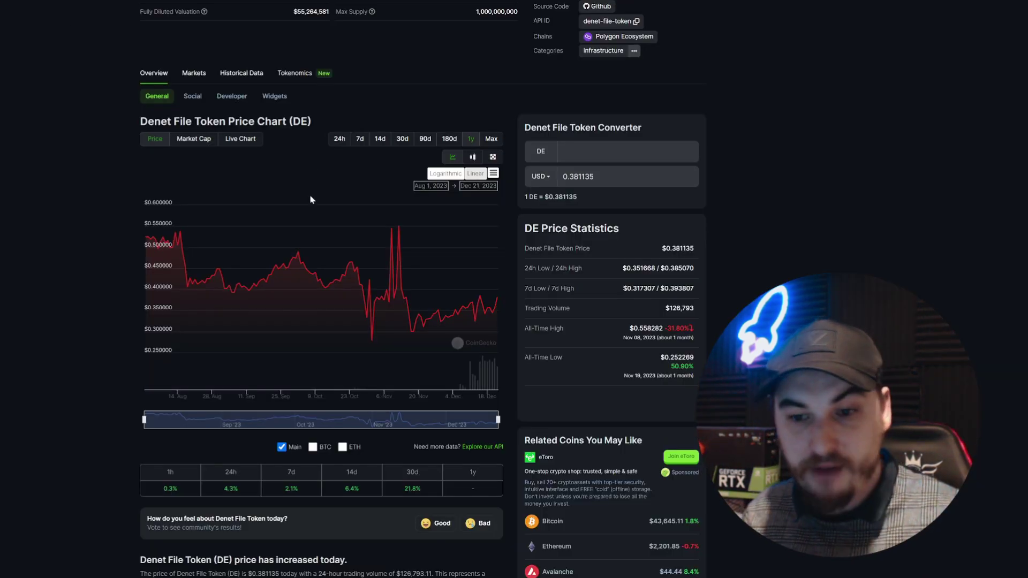
Scroll to the top of CoinGecko's Denet File Token page to see DE at $0.381135.
scroll(308, 219, "up", 4)
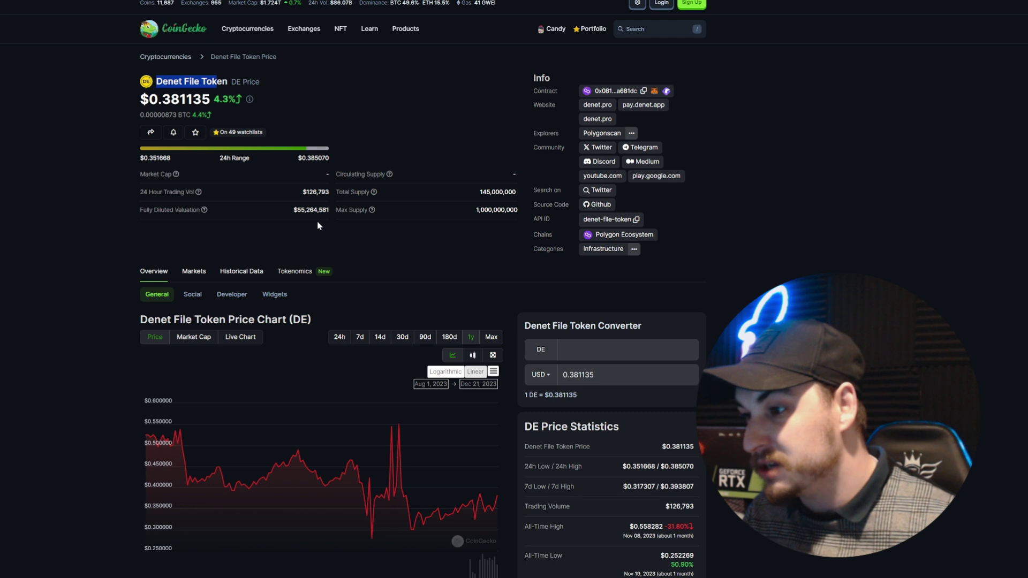